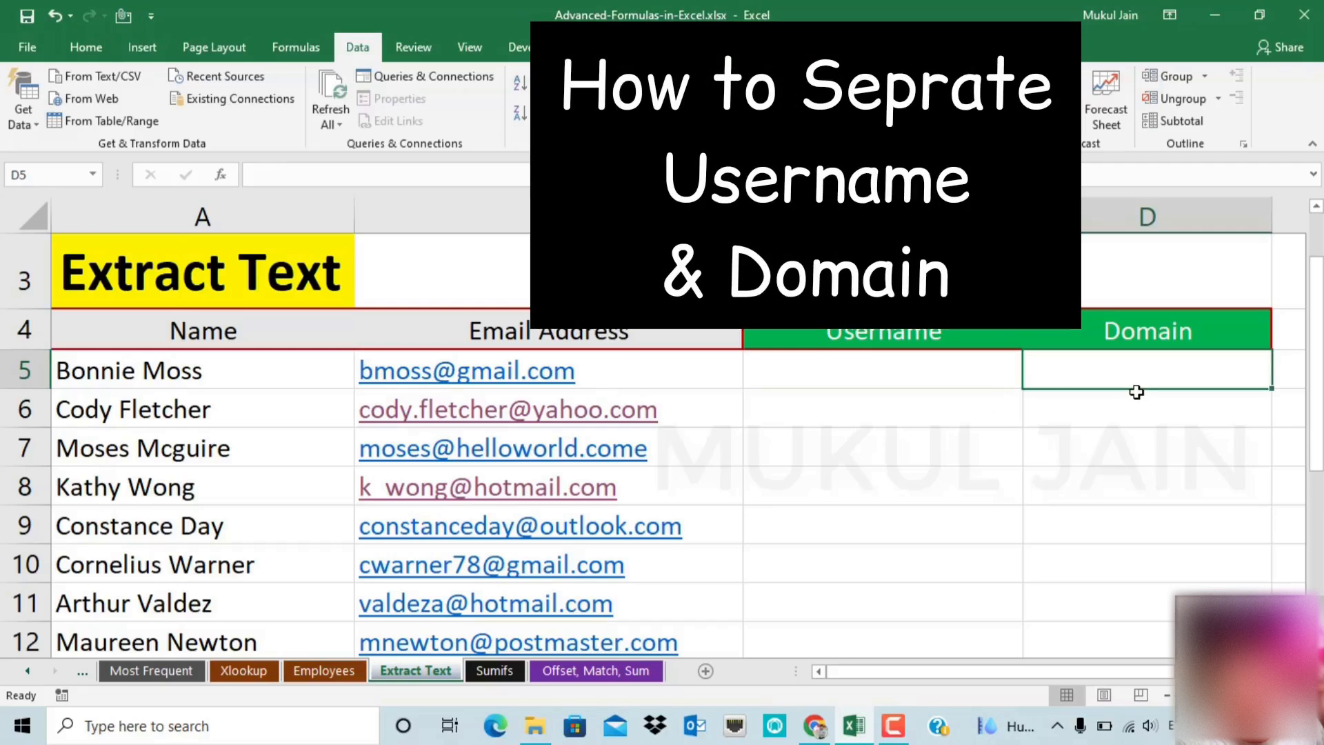
Enter the first email's username in C5 and gmail.com in D5 as example values
click(890, 372)
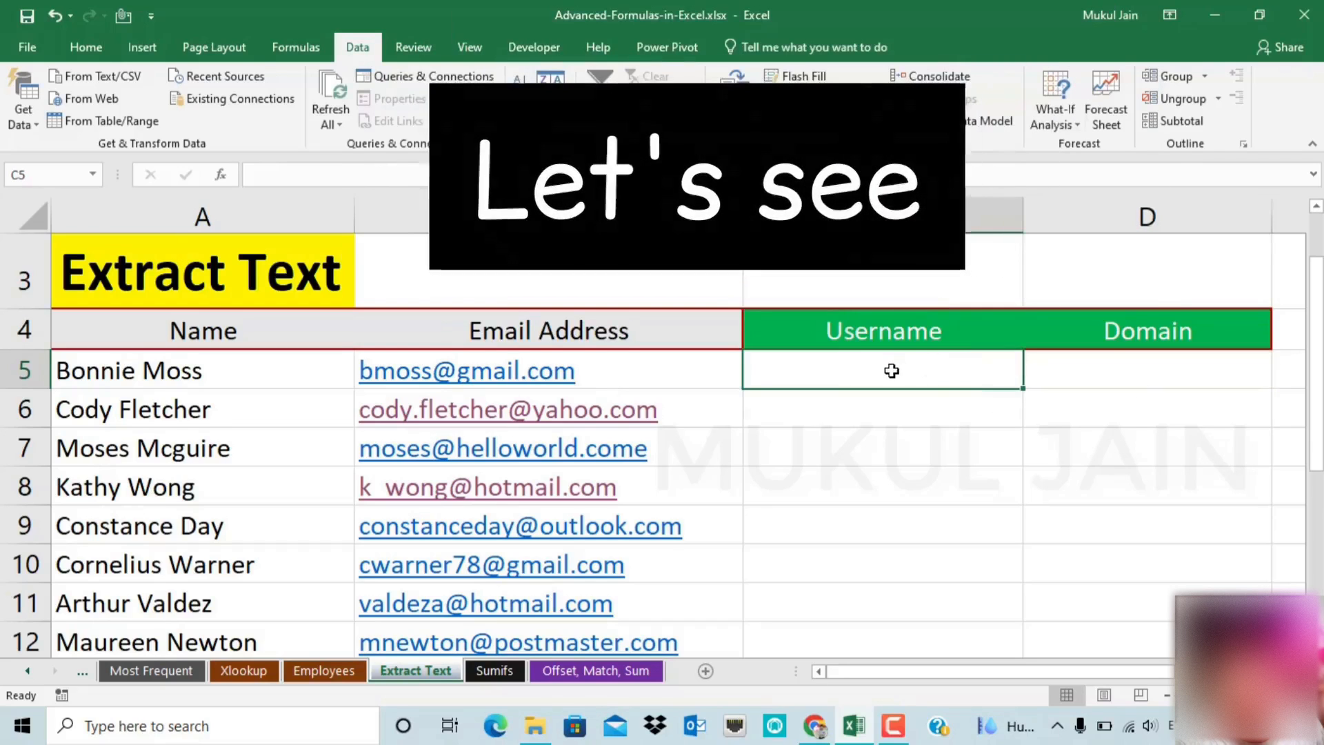
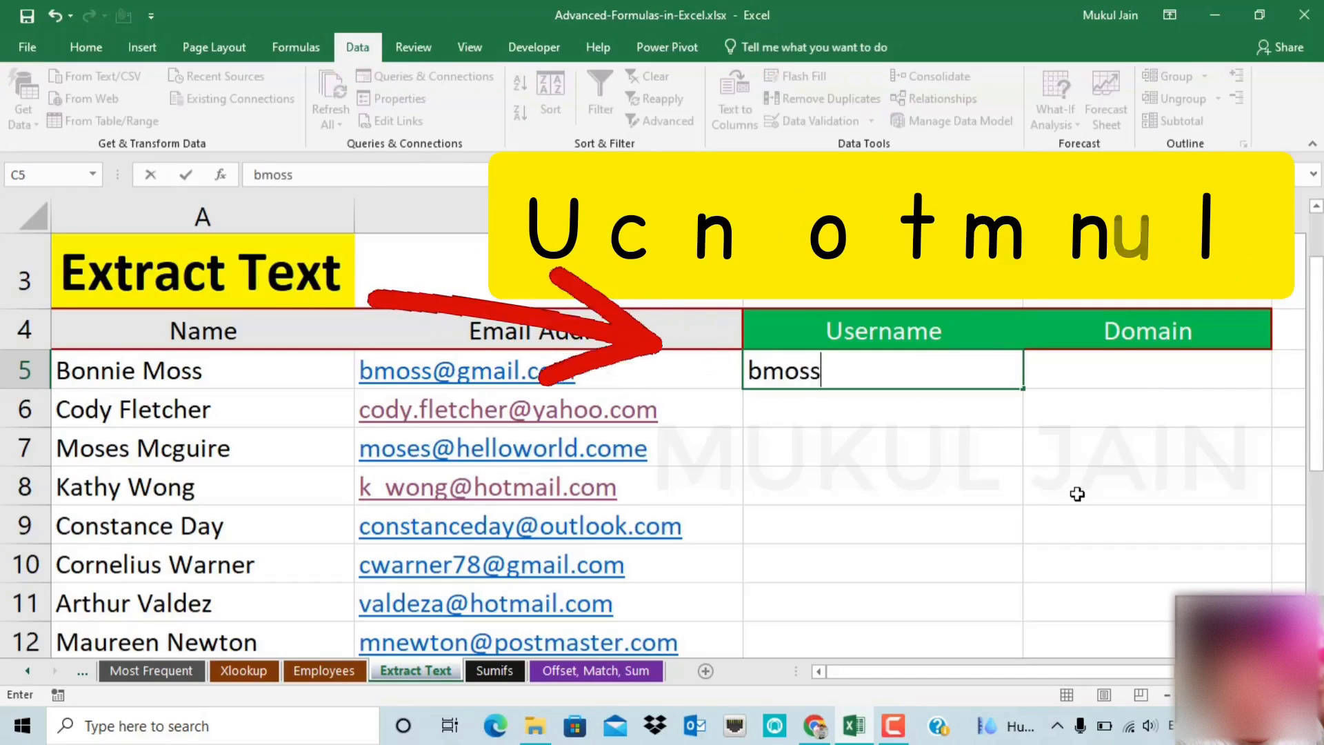
key(Tab)
text(gm)
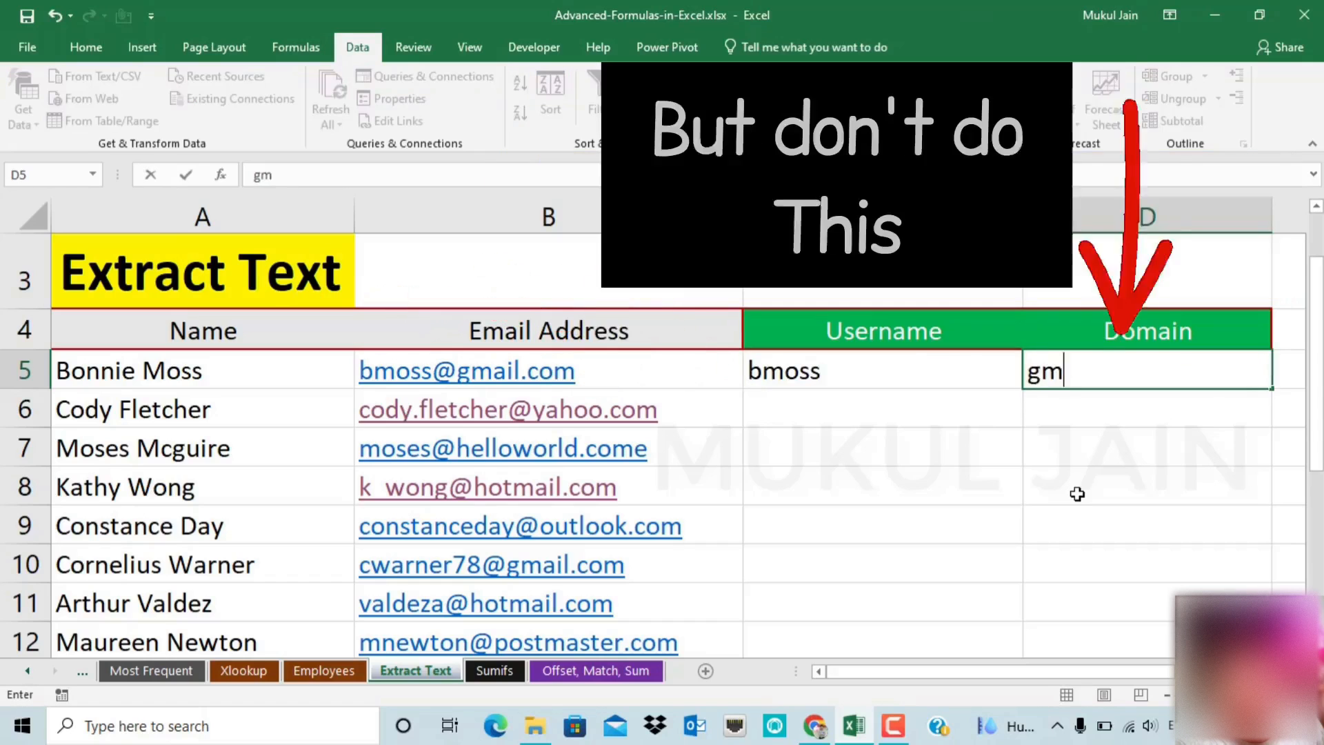
text(ail.com)
key(Return)
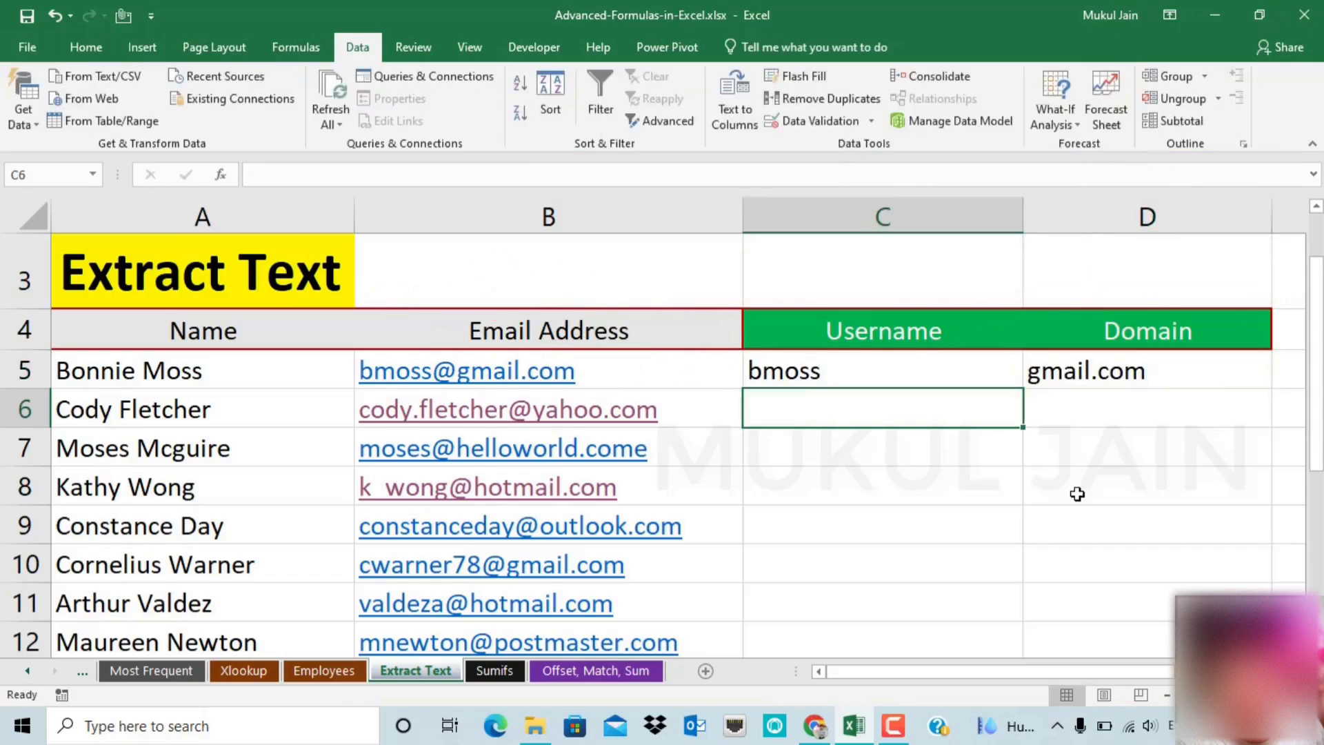
mouse_move(1317, 358)
mouse_down()
mouse_move(1316, 423)
mouse_move(1316, 356)
mouse_up()
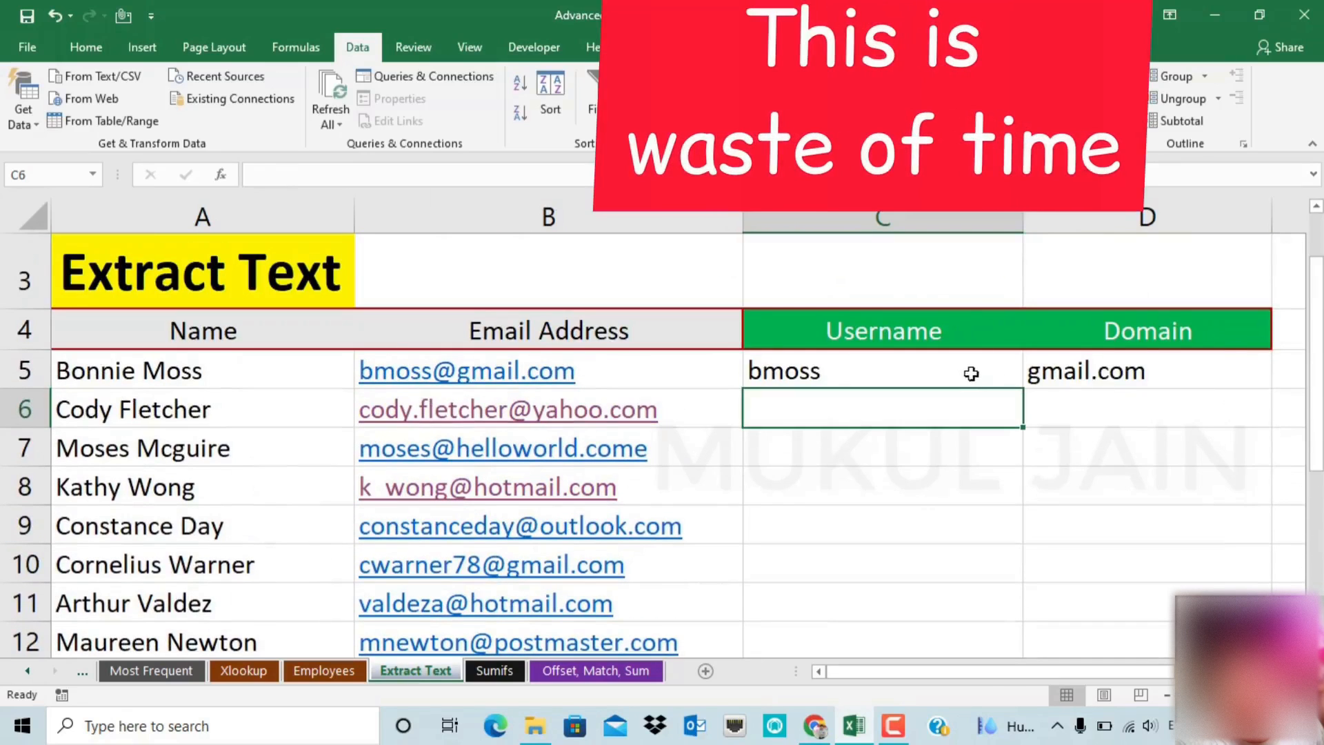
drag(965, 372, 1071, 372)
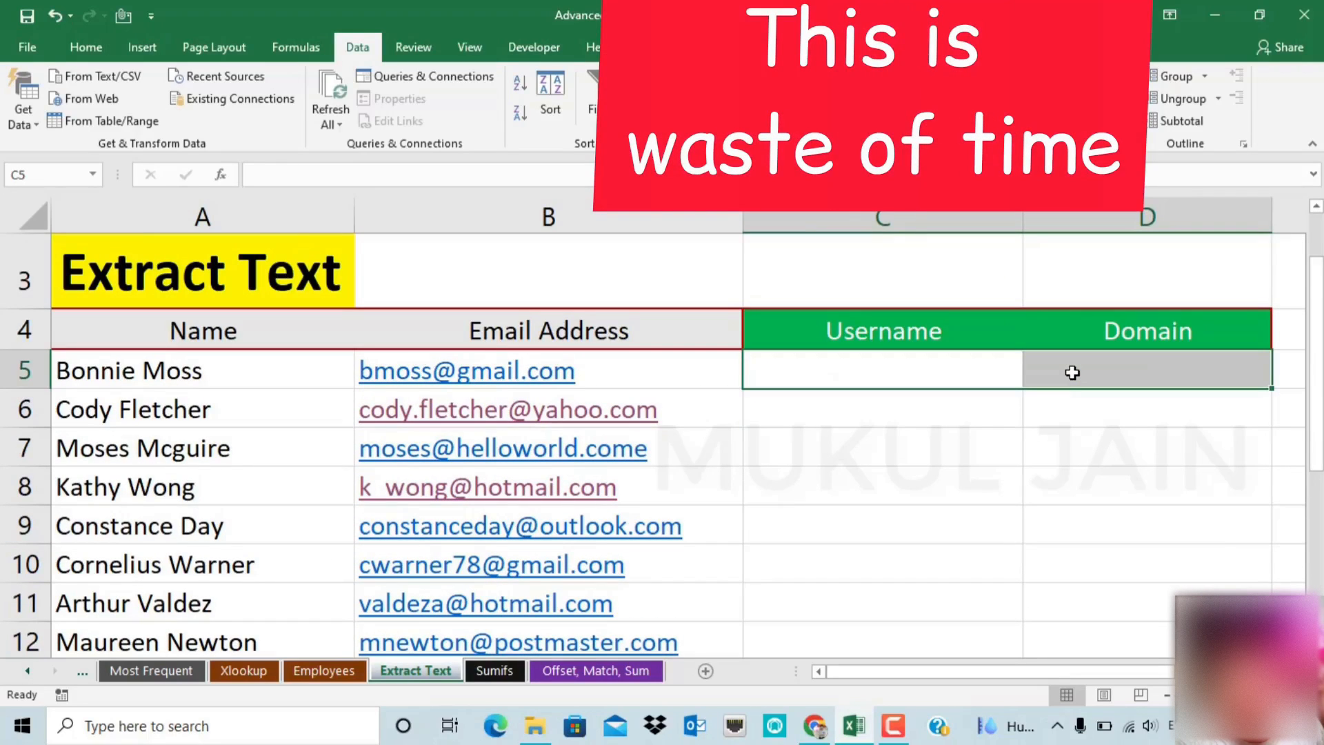
click(958, 370)
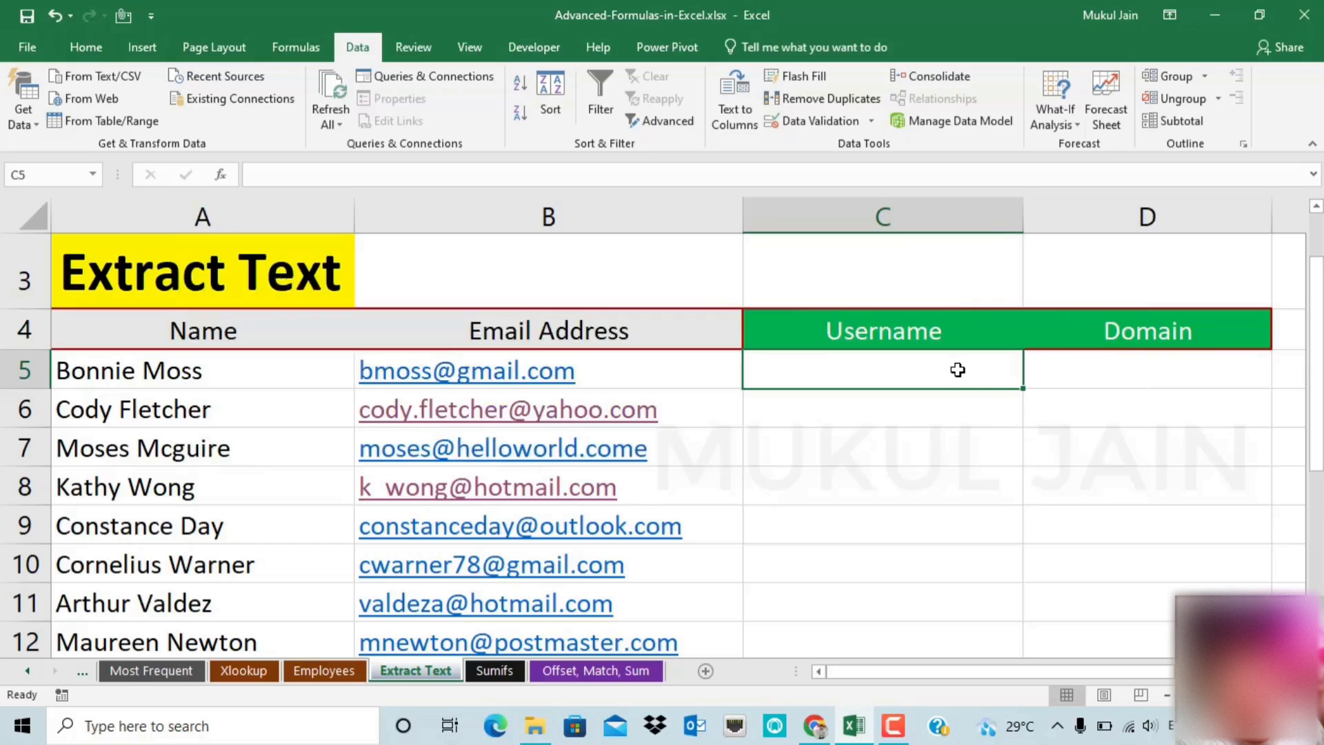
Select the email addresses in B5:B13 and launch the Text to Columns wizard, moved clear of the data
drag(689, 376, 663, 581)
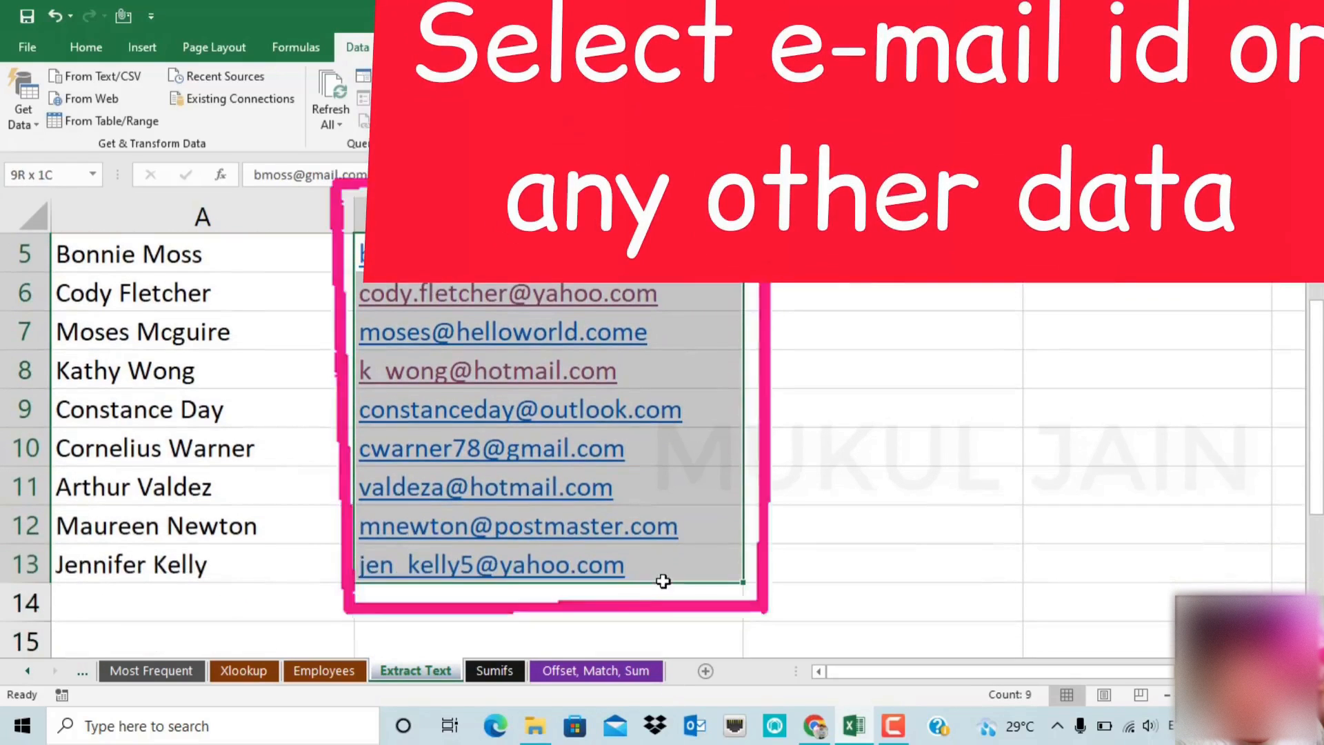
scroll(663, 579, up, 1)
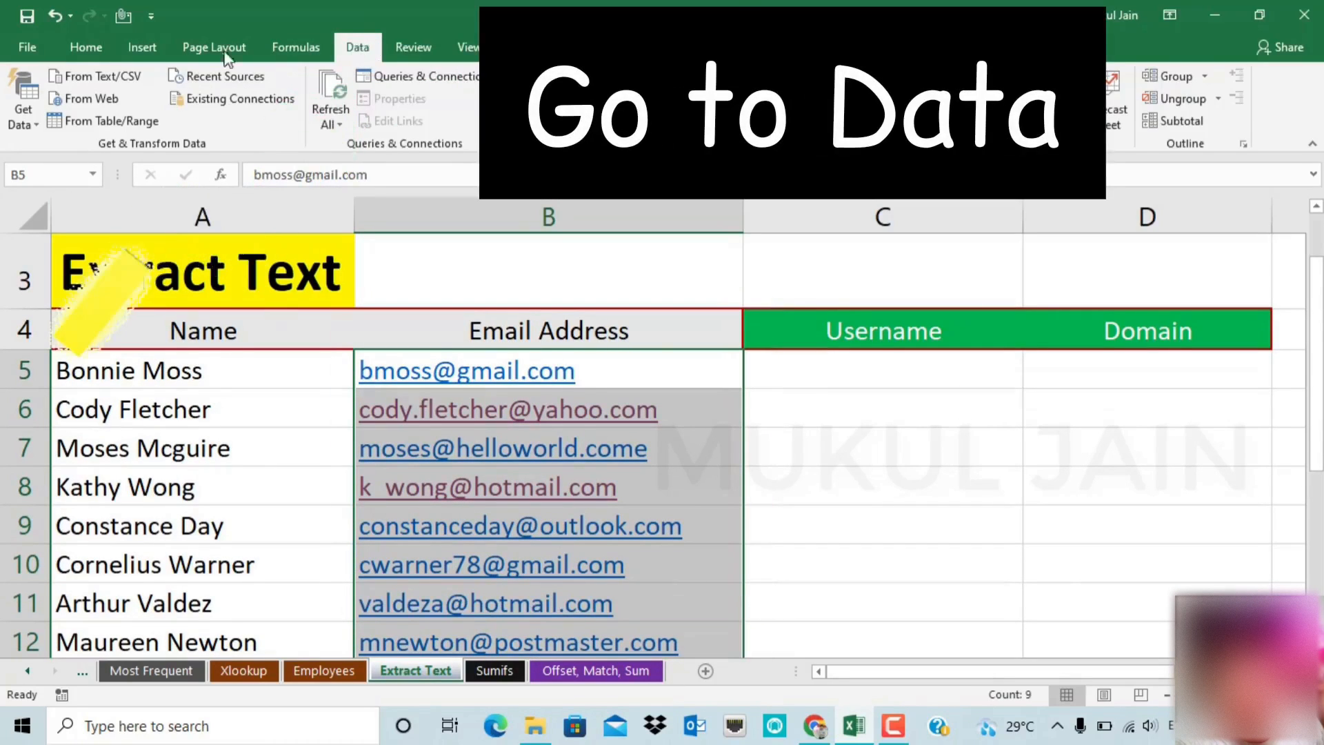
click(86, 47)
click(355, 49)
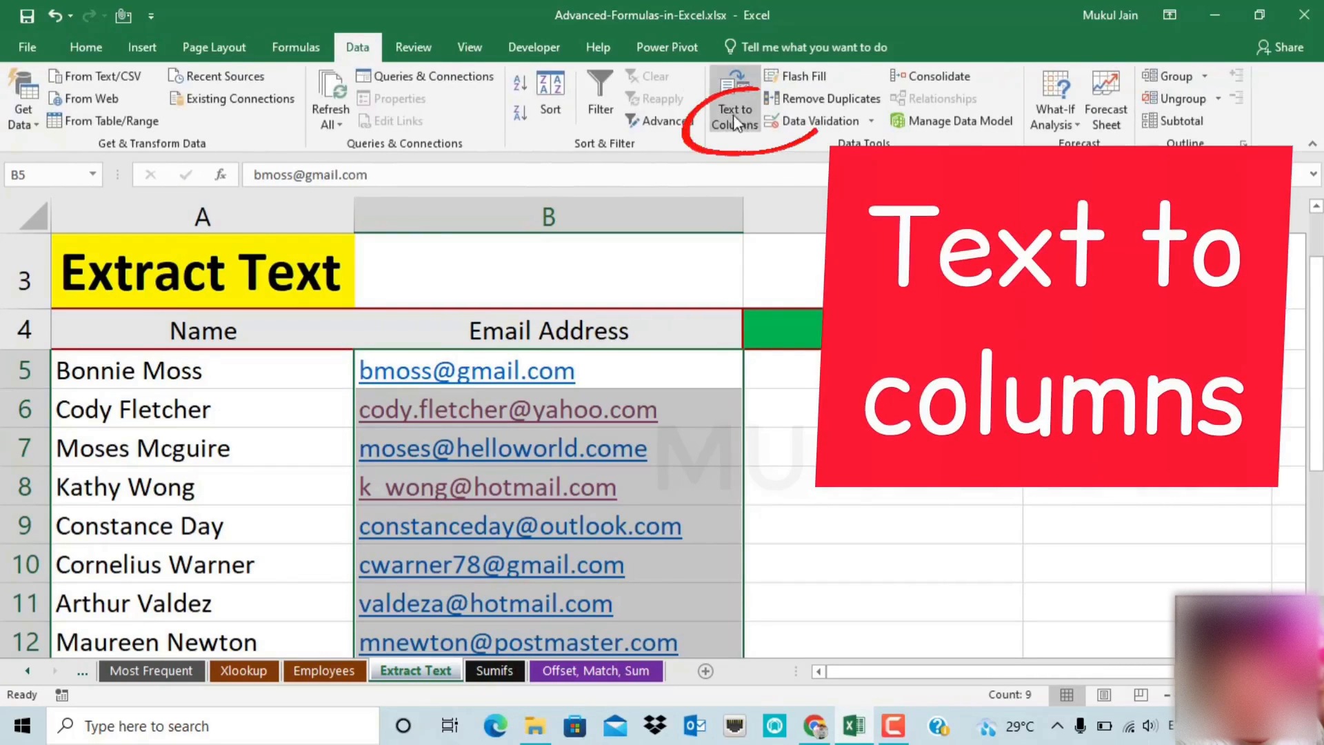
click(735, 116)
drag(714, 139, 770, 300)
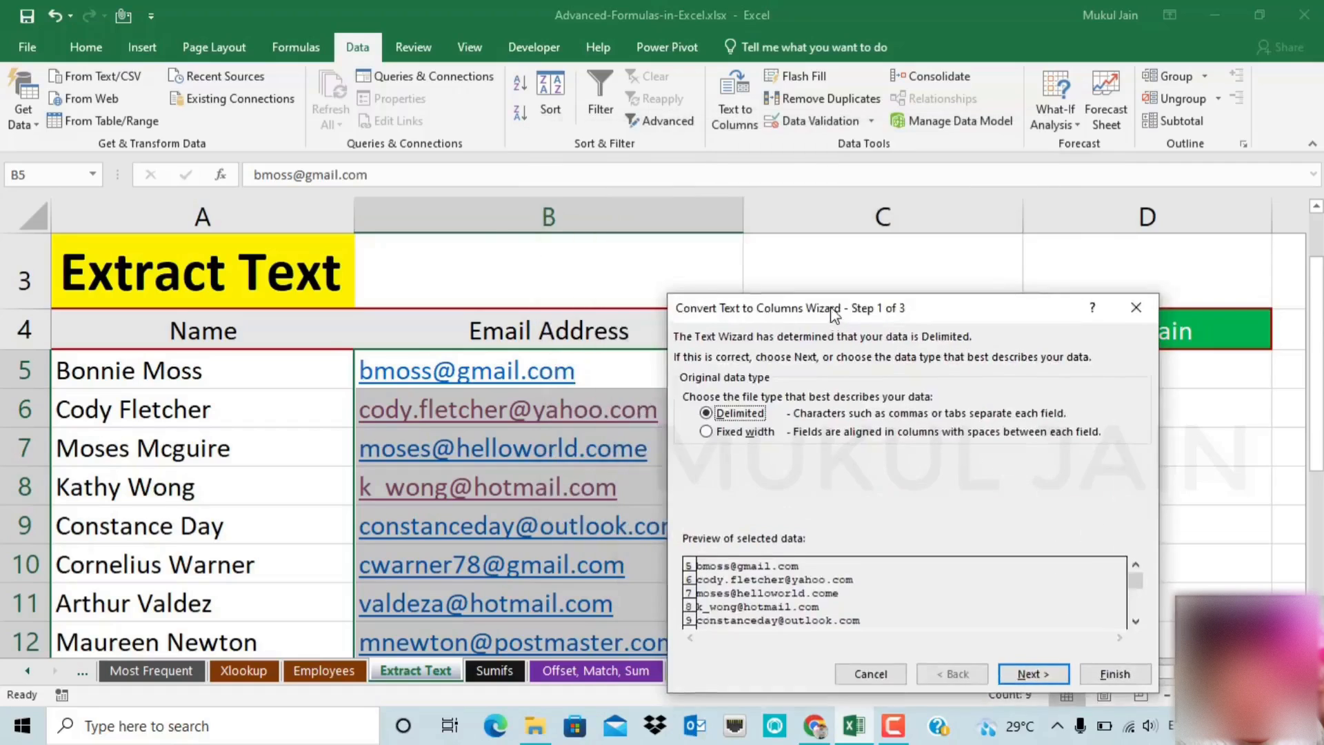
drag(755, 89, 757, 17)
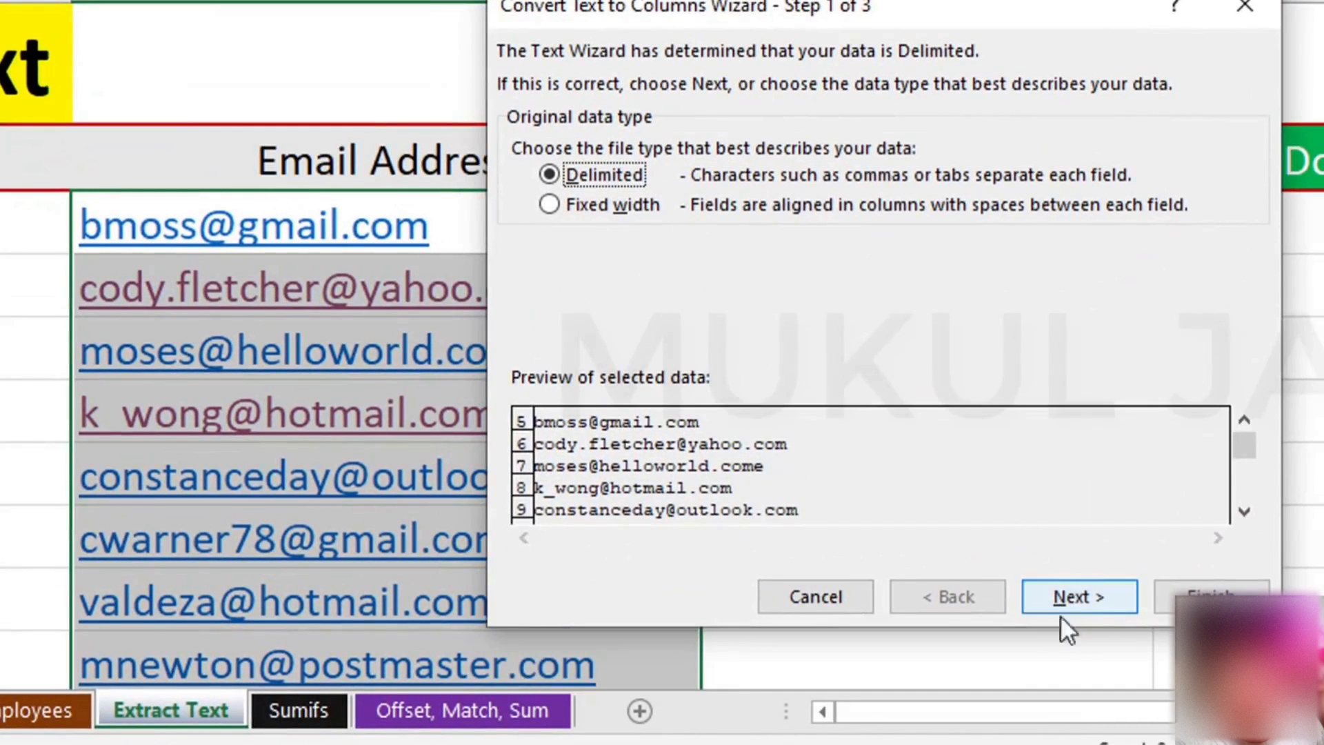
On the delimiter step, replace the Tab delimiter with Other set to @
click(1089, 594)
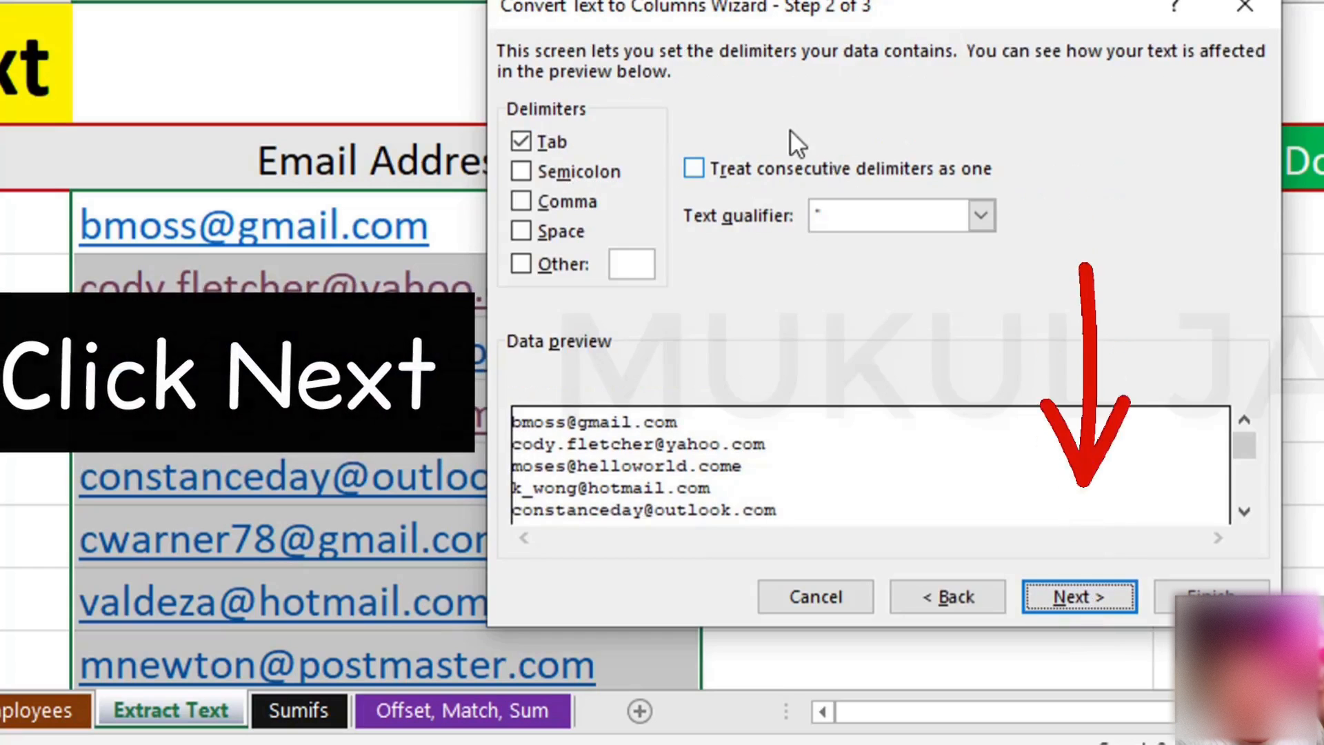
click(527, 142)
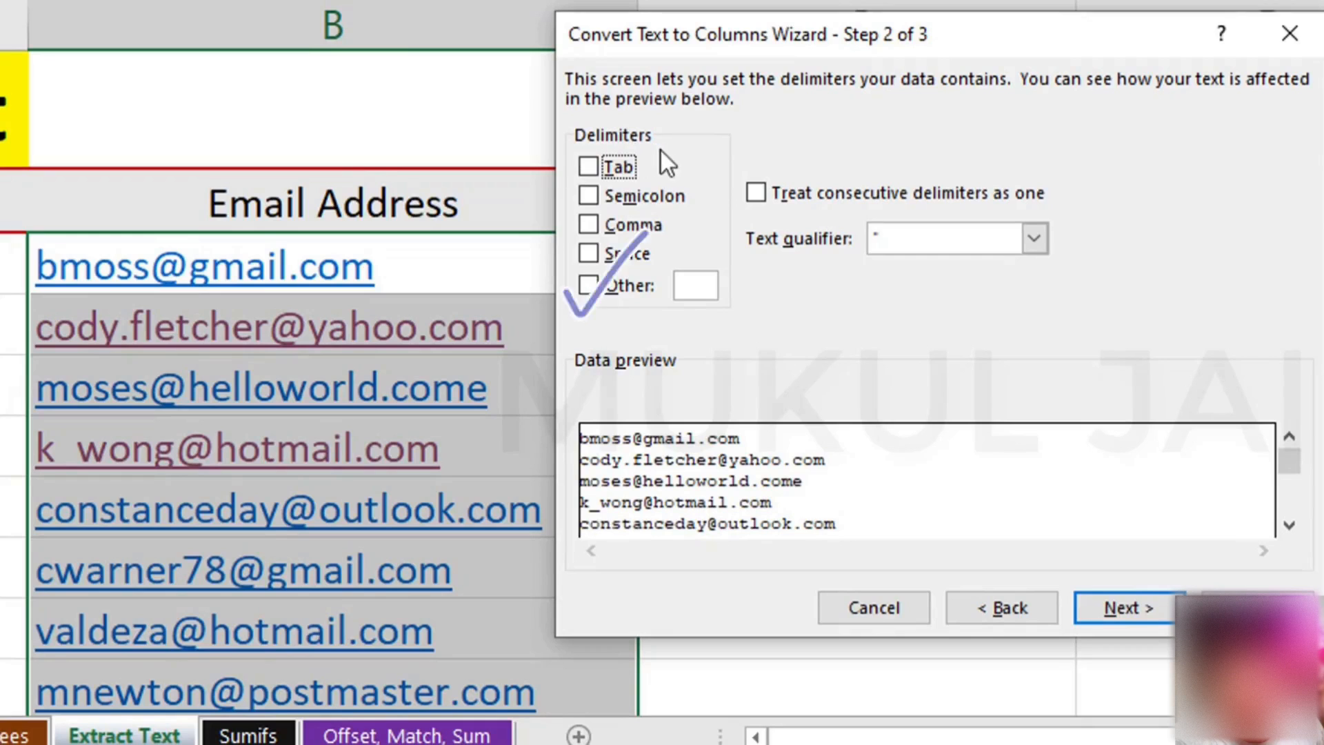
click(624, 286)
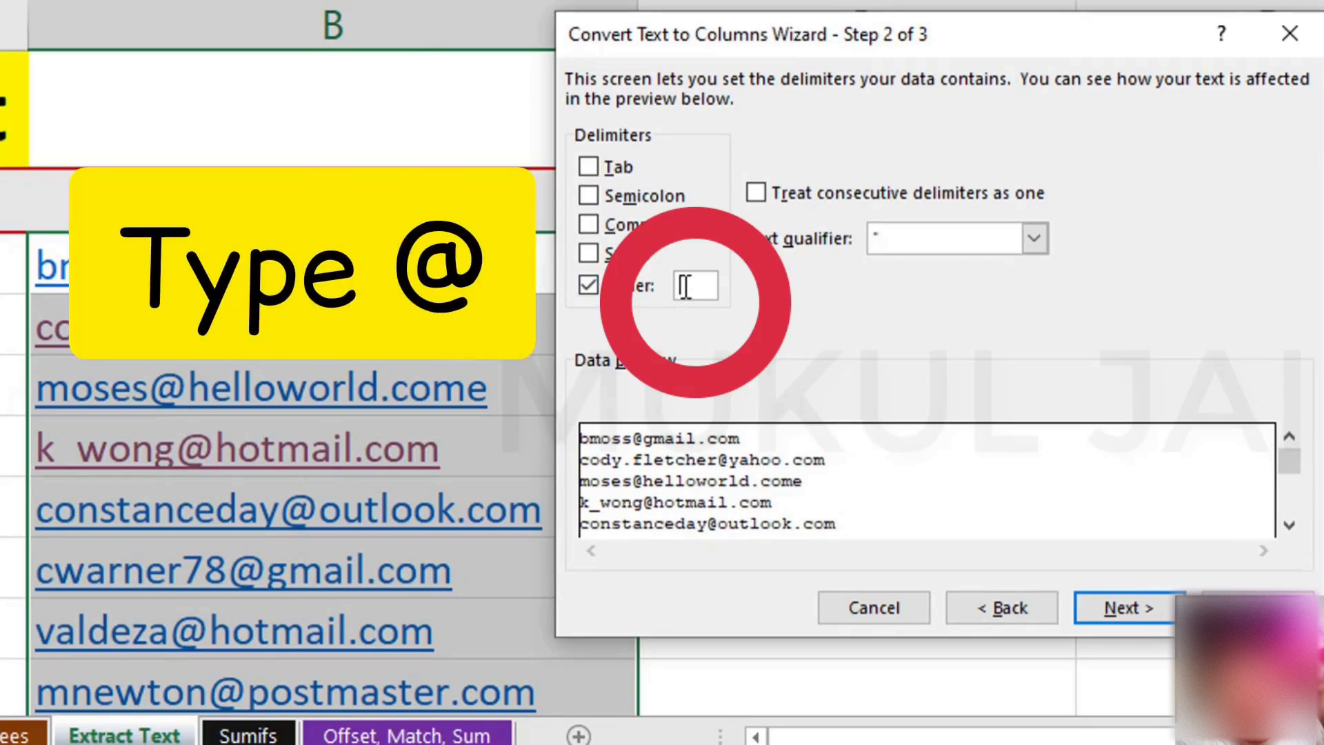
text(@)
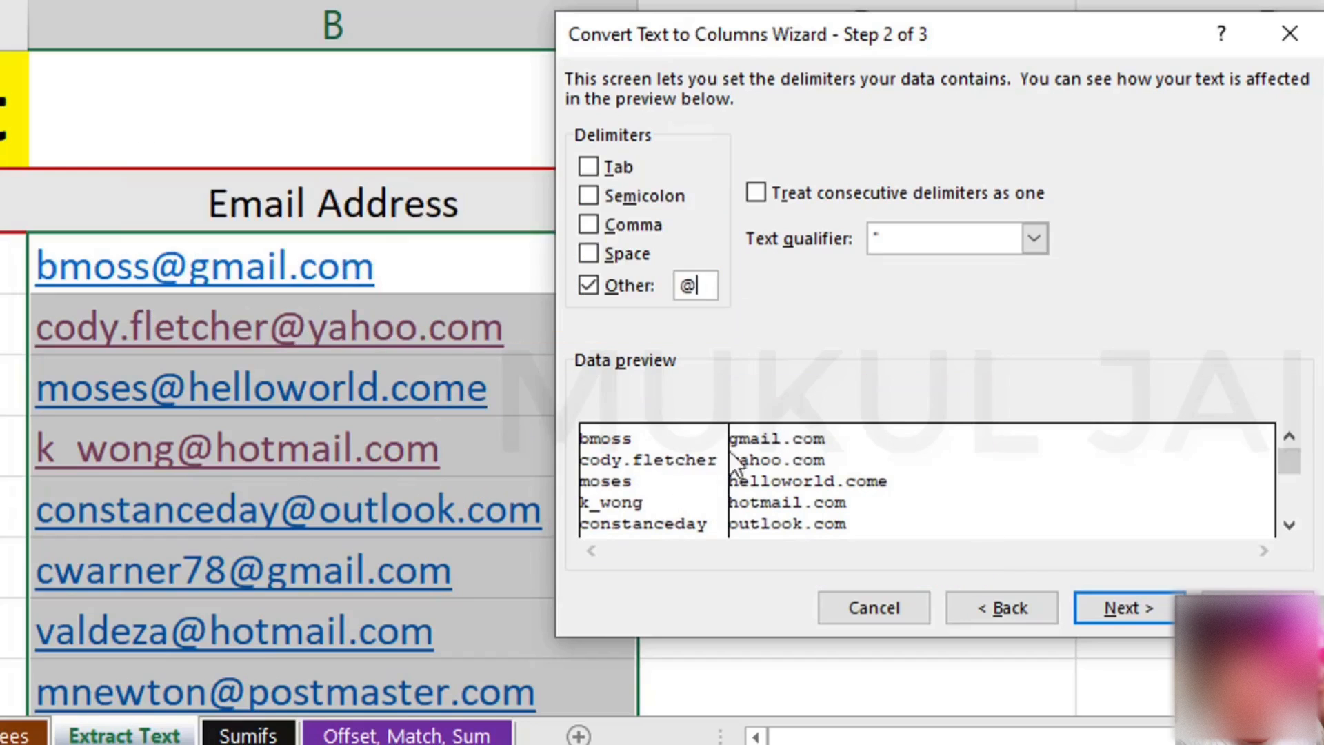
Set the split destination to $C$5 and finish, placing usernames in column C and domains in D
click(1120, 608)
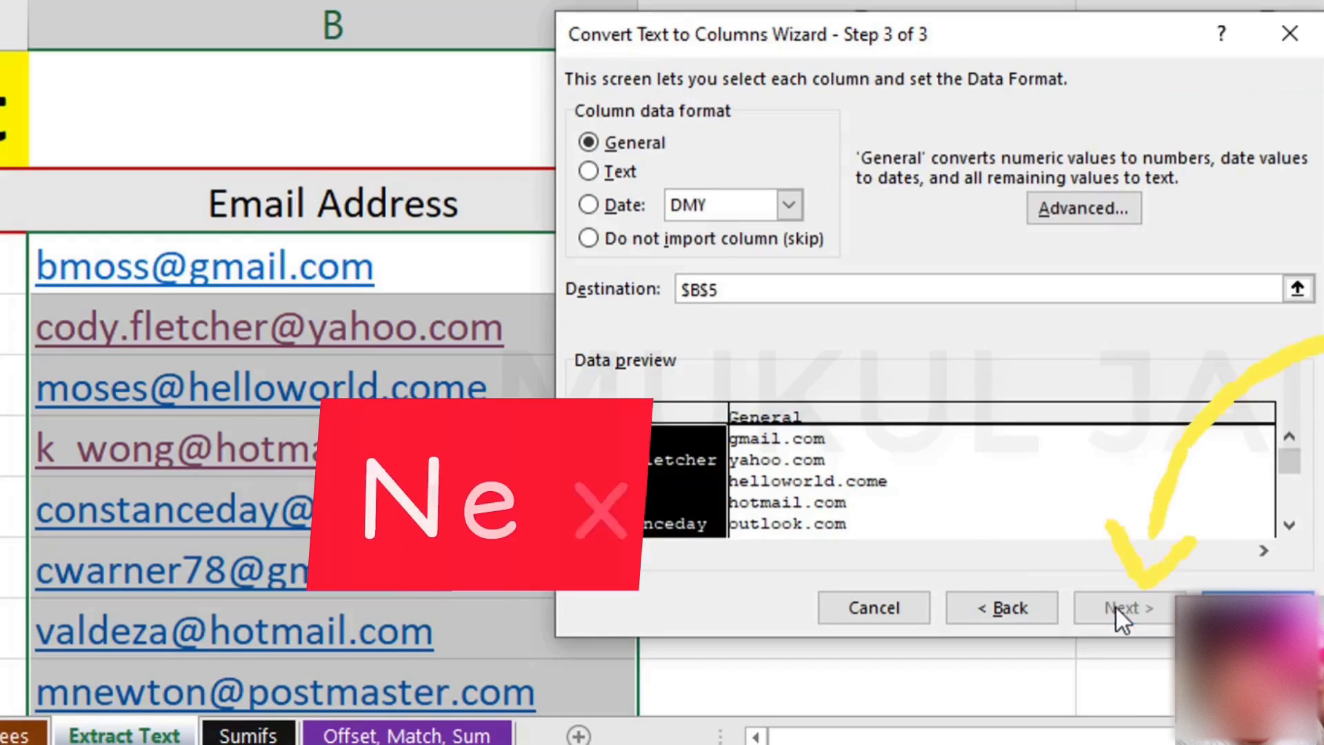
drag(816, 47, 999, 117)
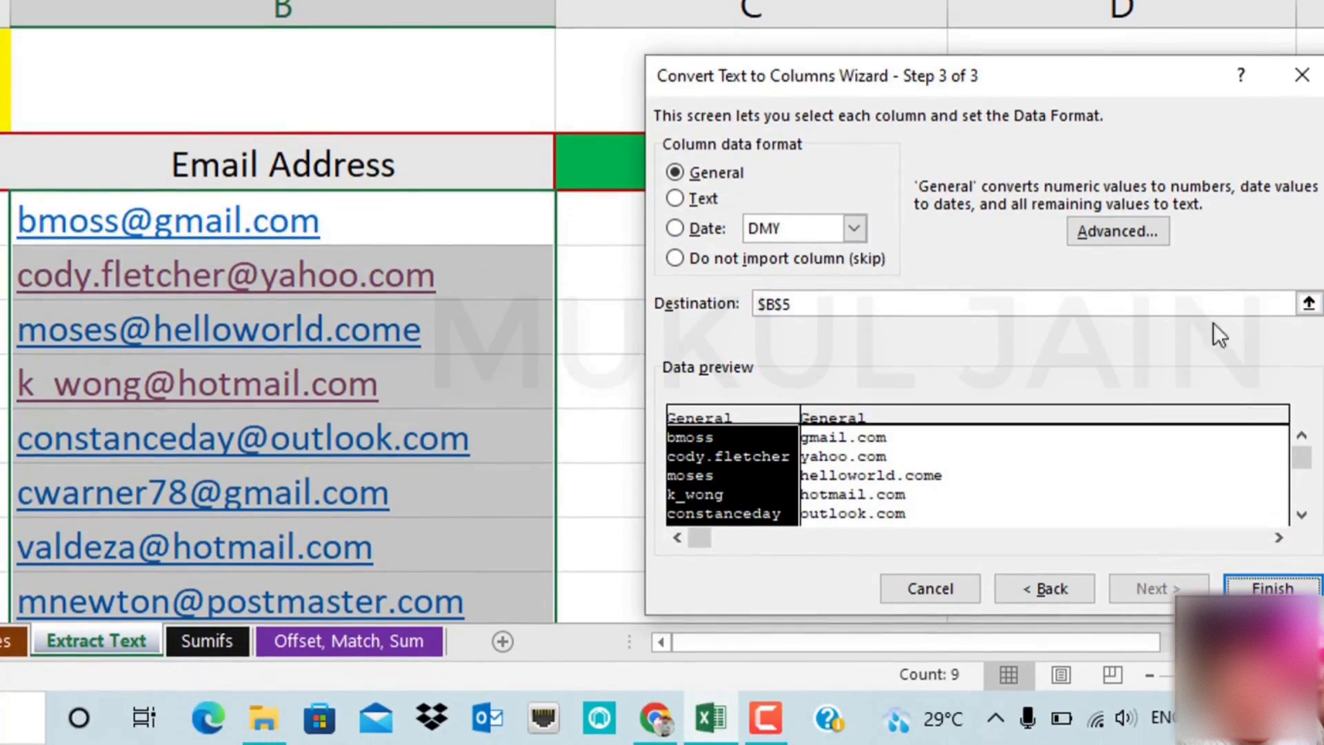
click(1309, 304)
click(698, 215)
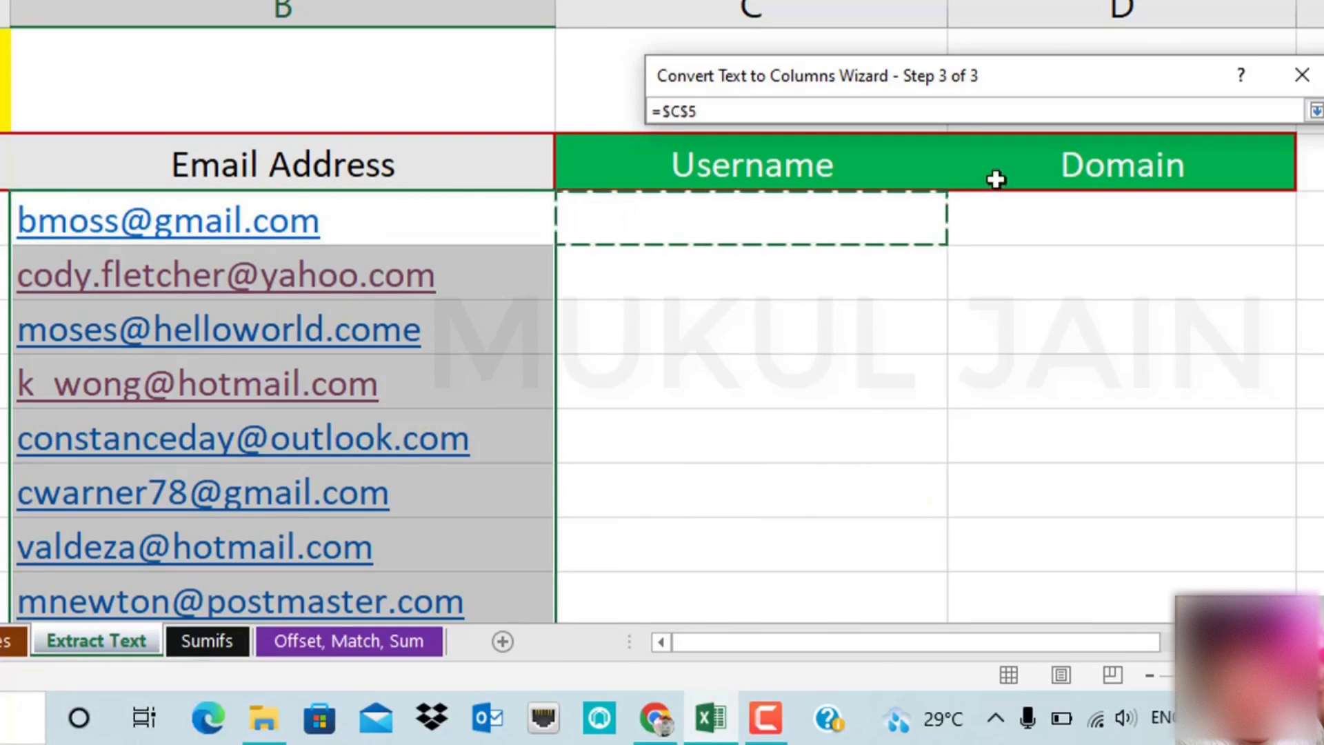
click(1314, 111)
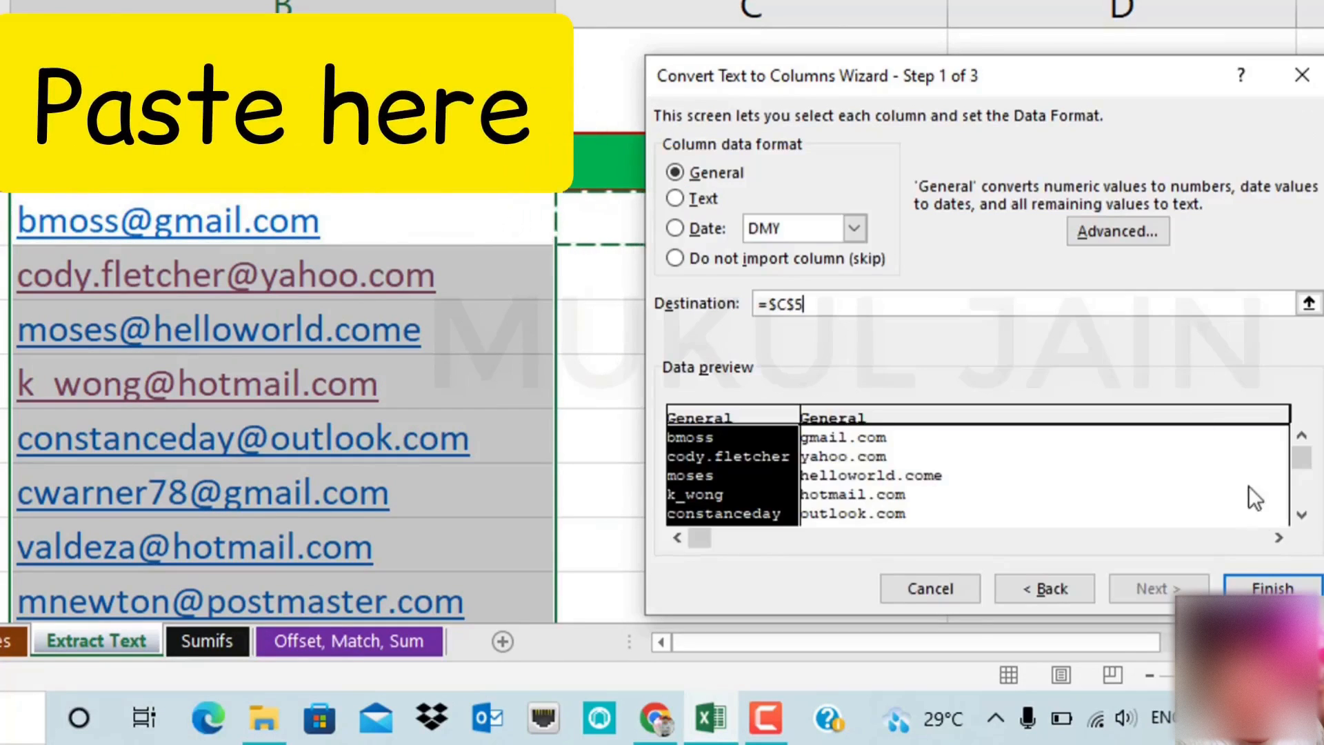
click(1268, 589)
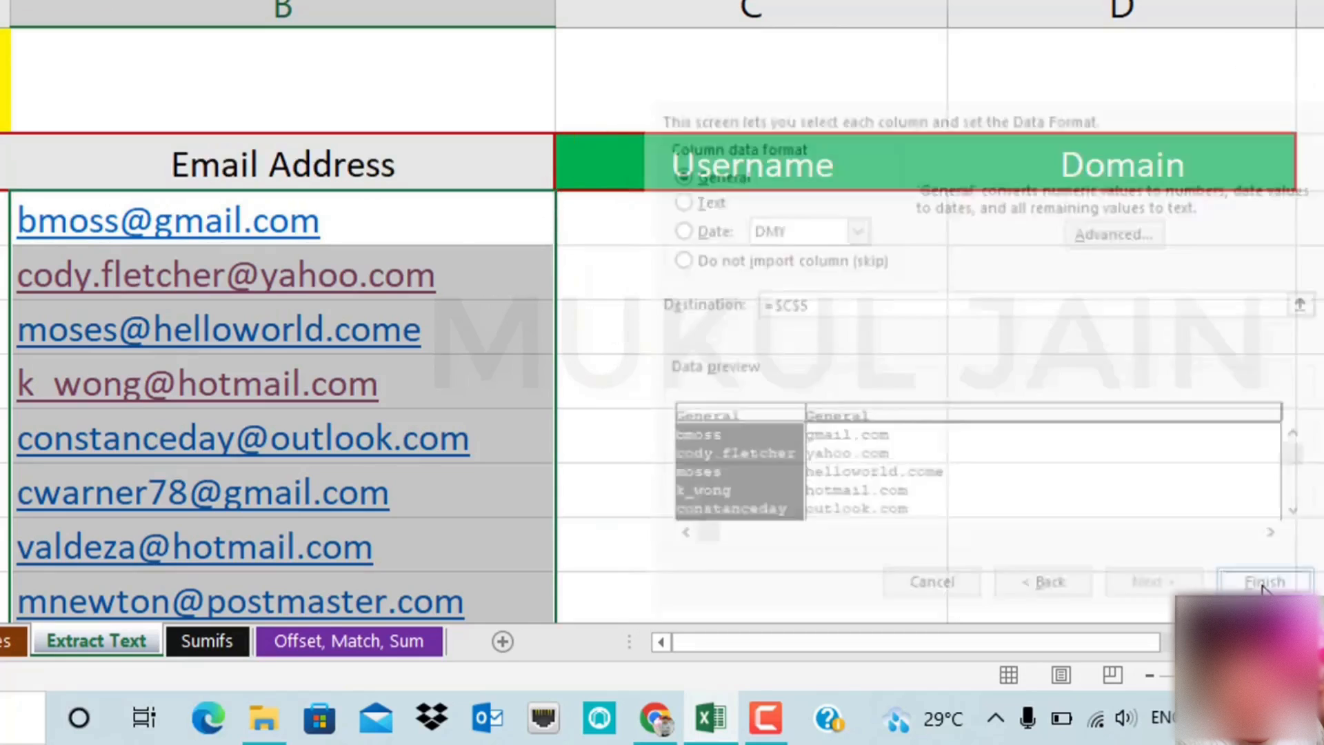
scroll(807, 395, down, 1)
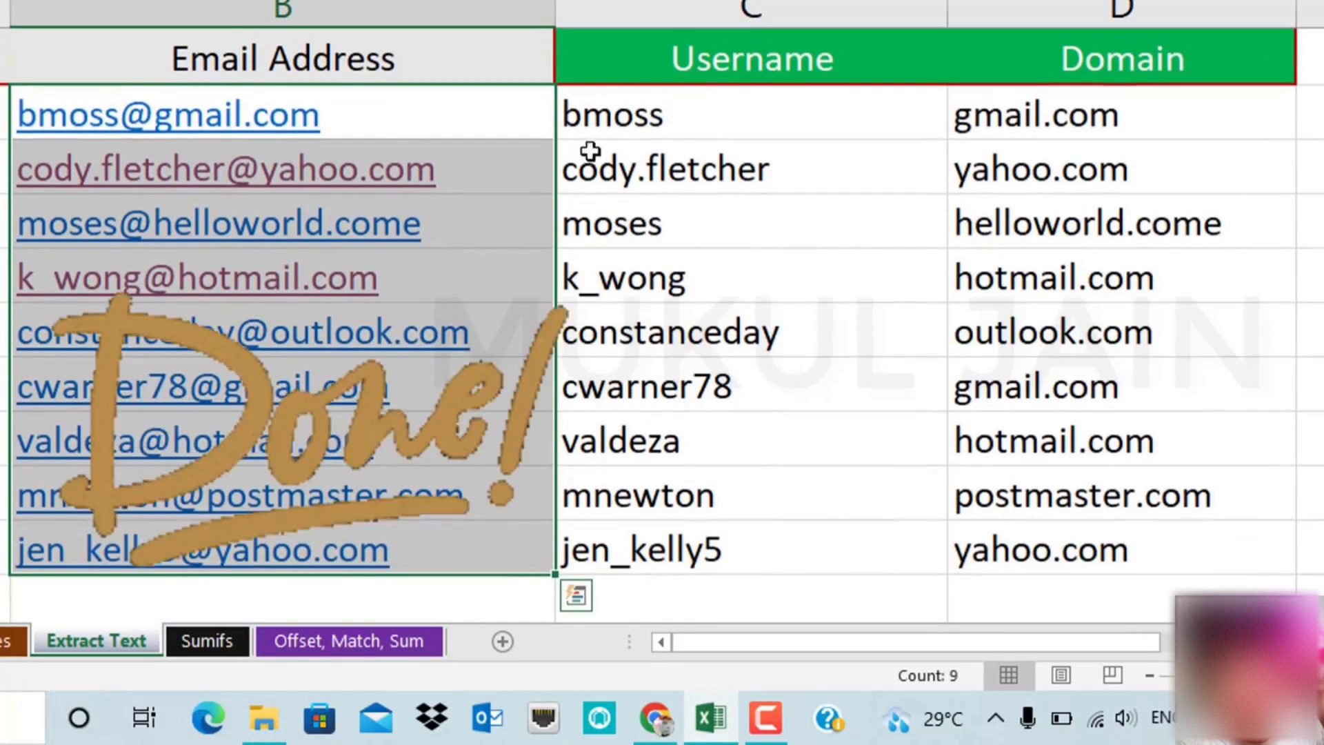
click(674, 118)
click(1046, 113)
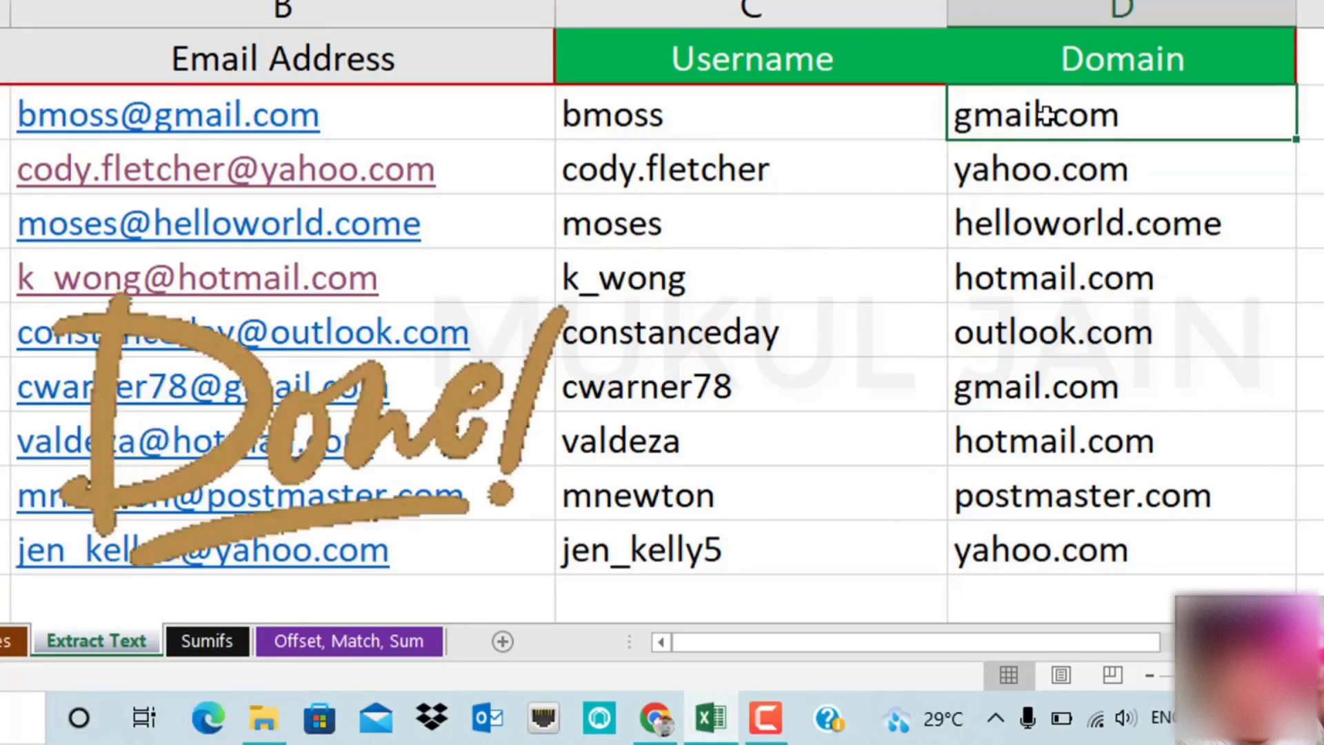
scroll(1046, 114, up, 1)
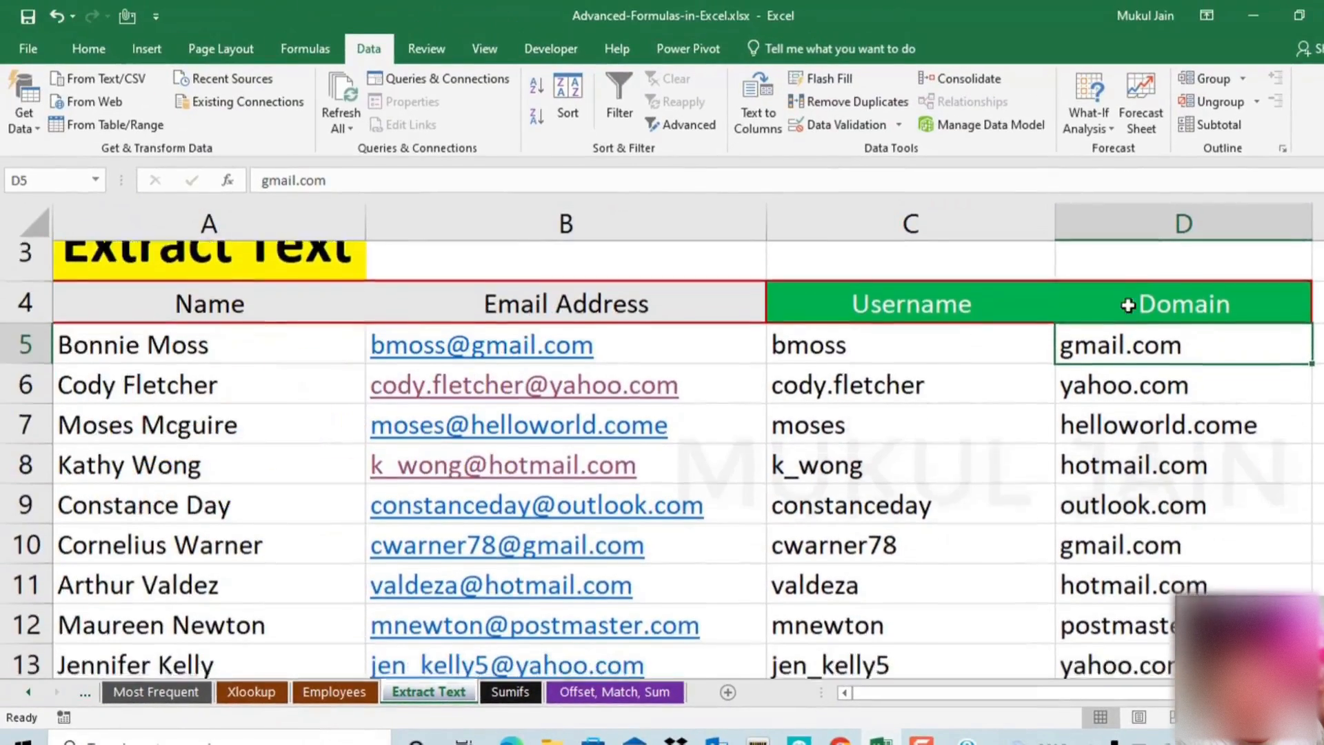
scroll(1128, 305, down, 1)
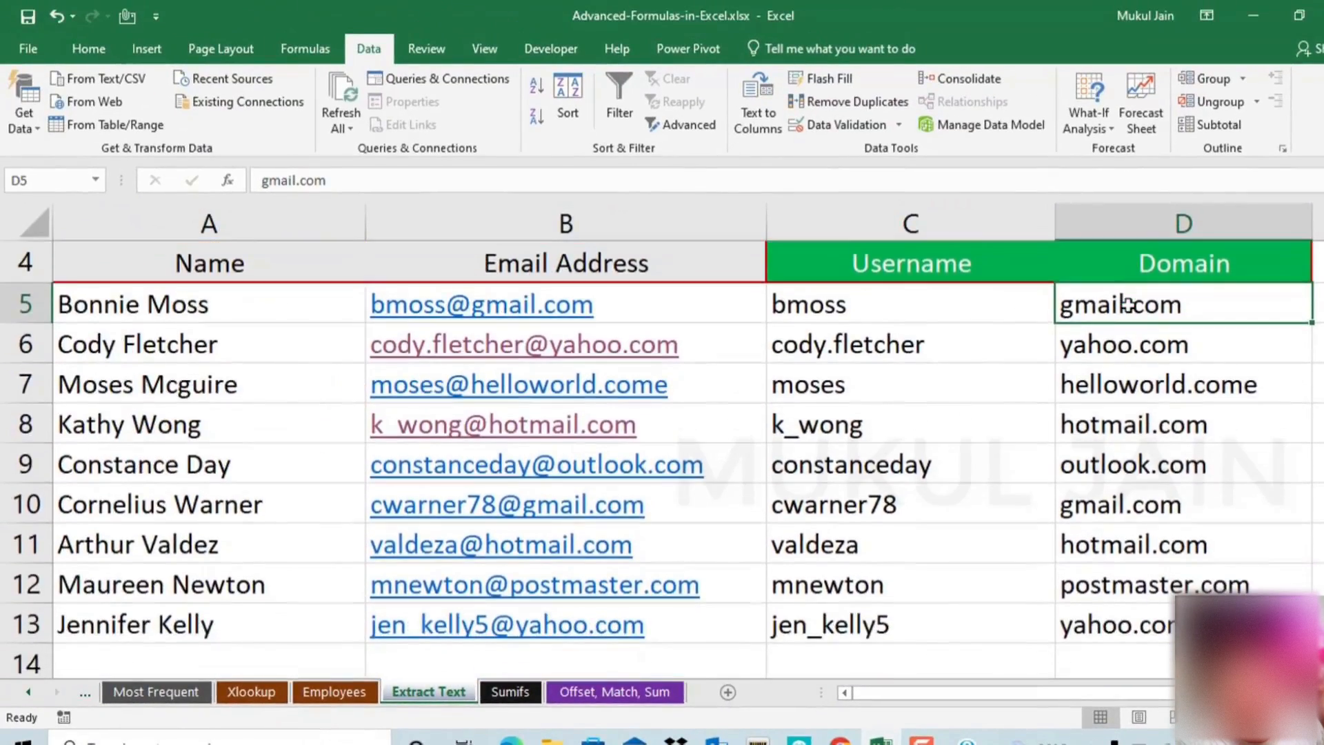
drag(929, 314, 1120, 617)
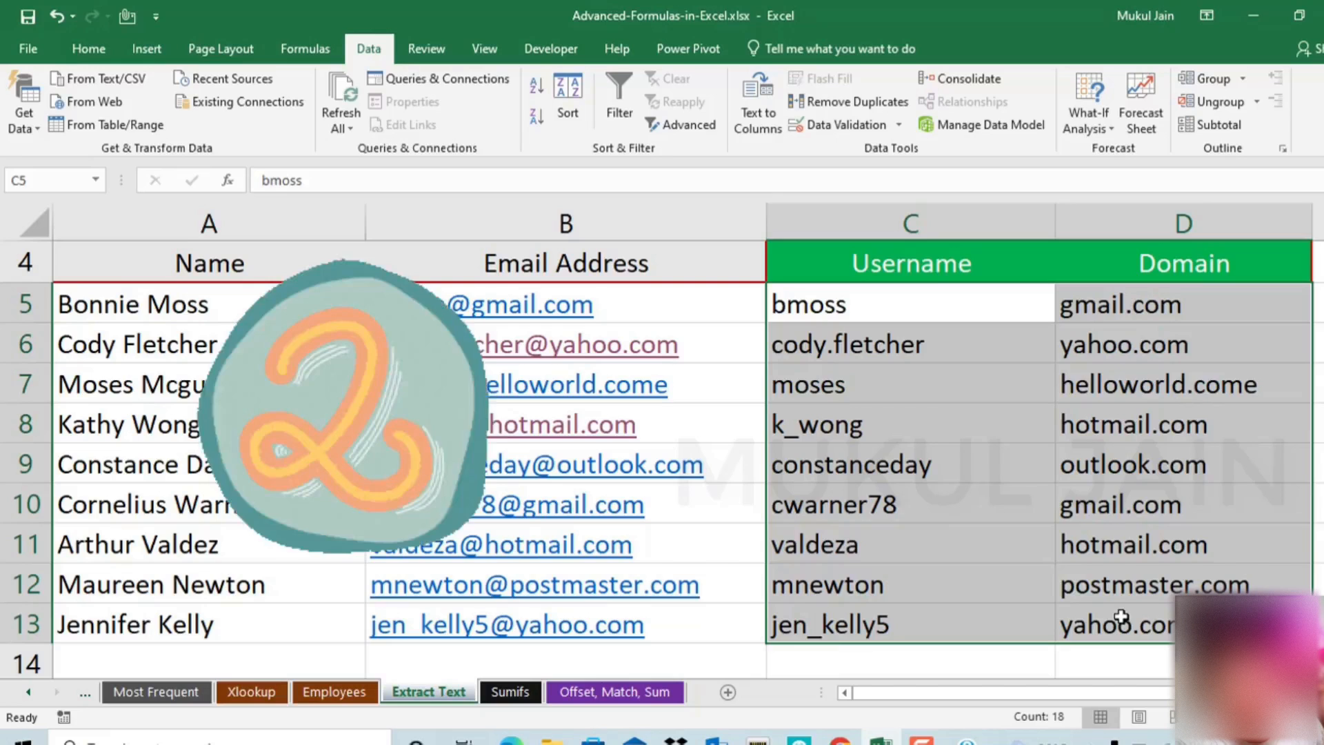
Clear C5:D13, then re-enter the first email's username in C5 and gmail.com in D5
key(Delete)
key(shift+BackSpace)
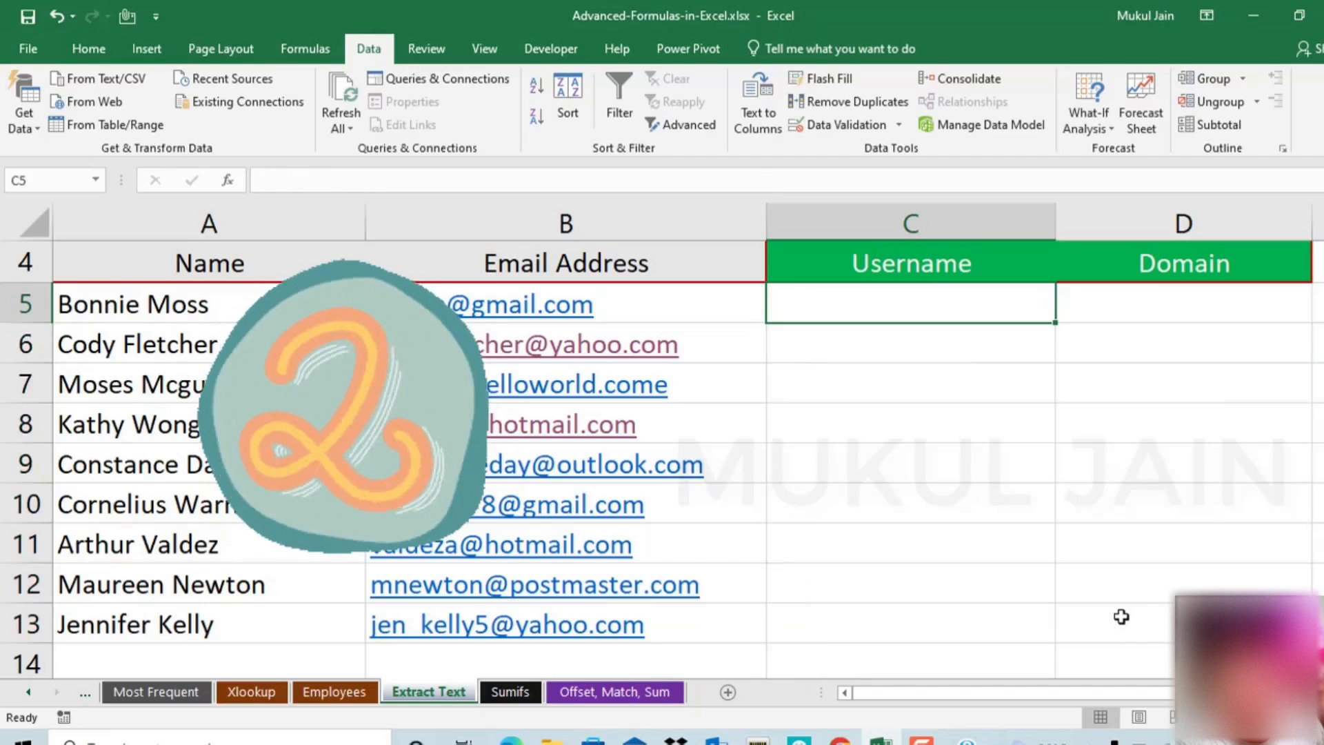
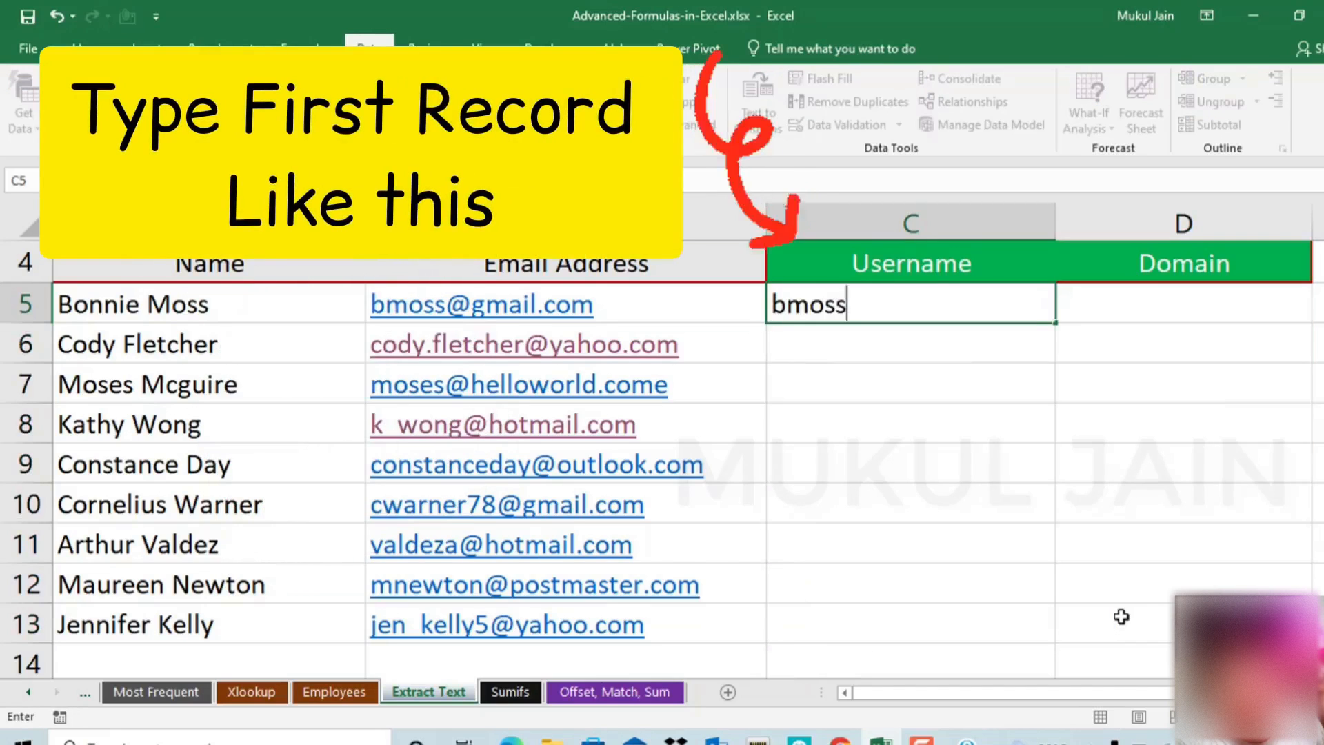
key(Tab)
text(gma)
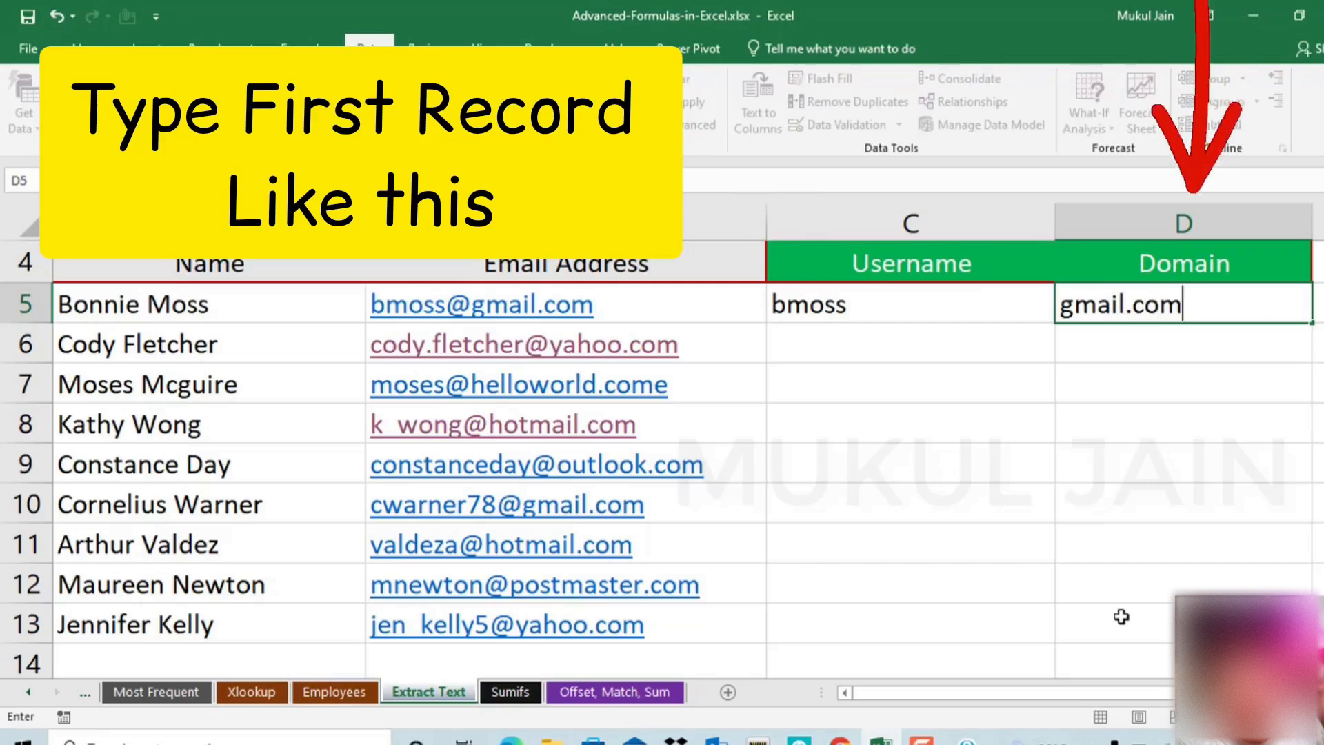
key(Return)
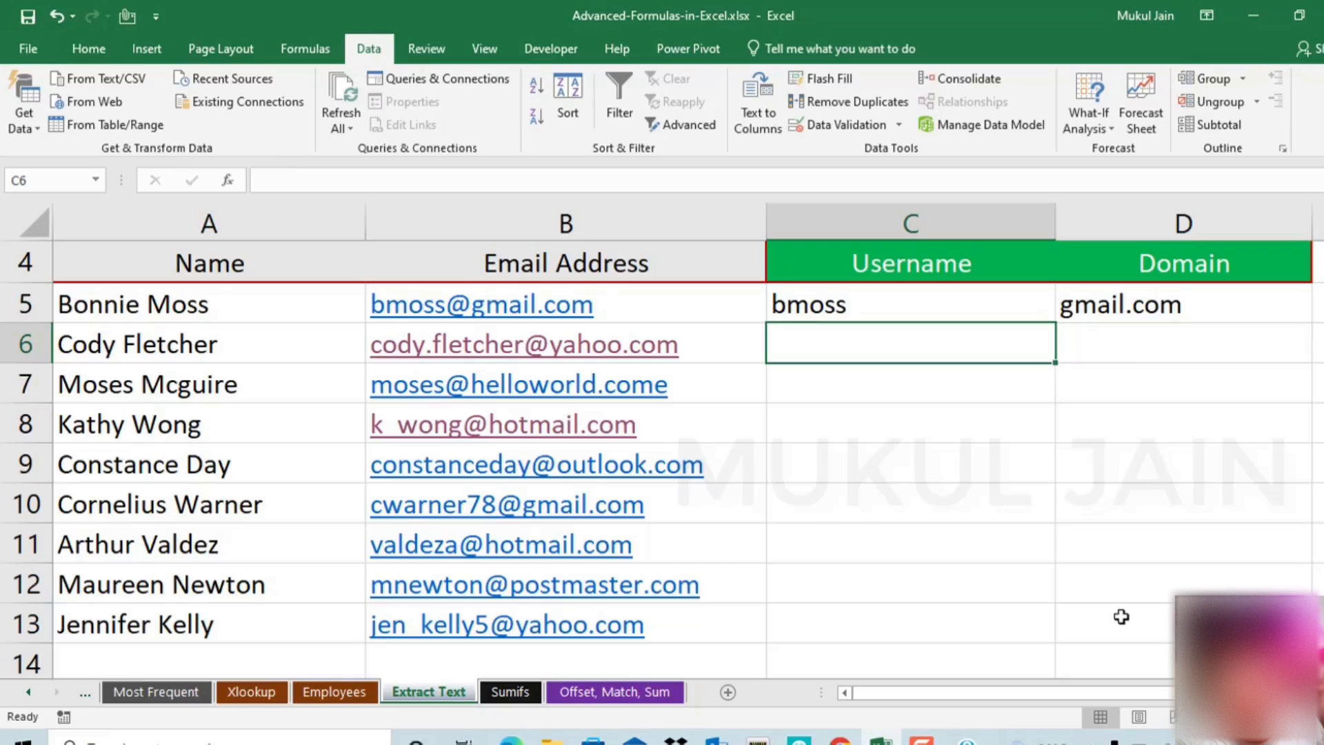
click(88, 49)
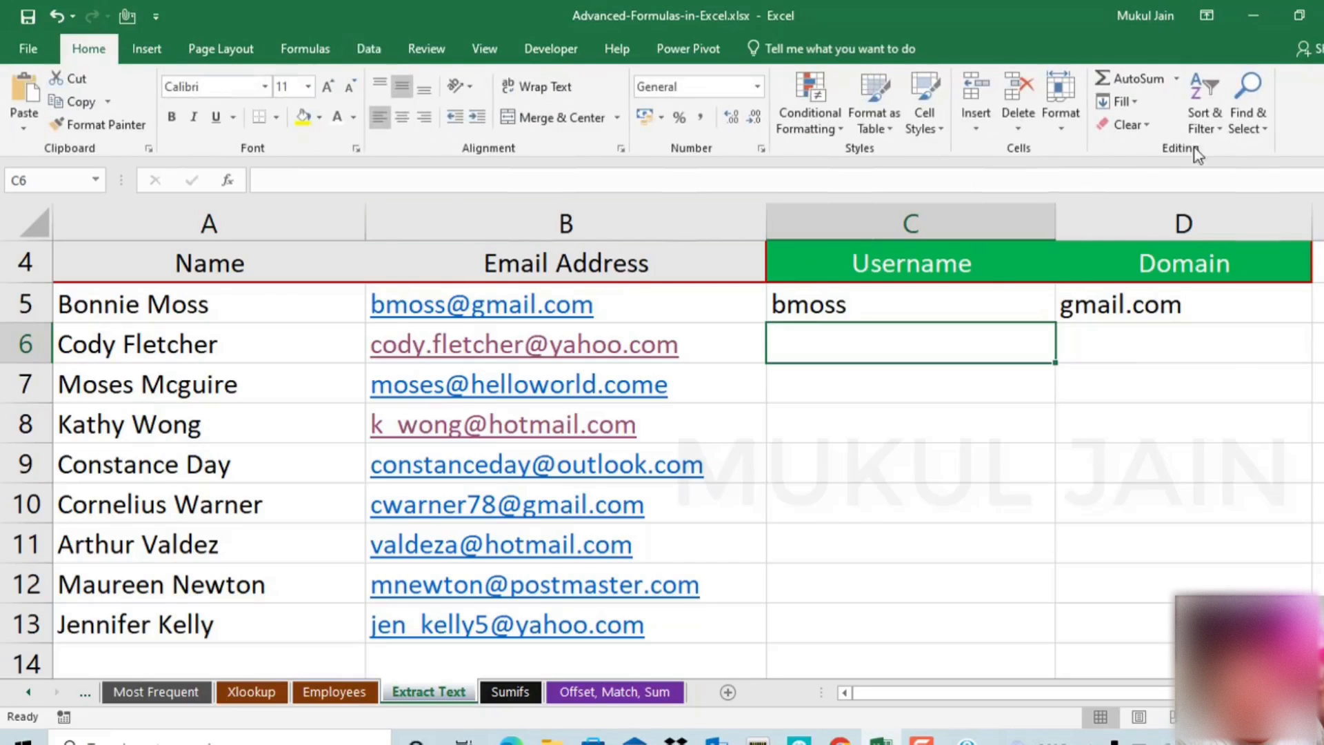
click(1122, 101)
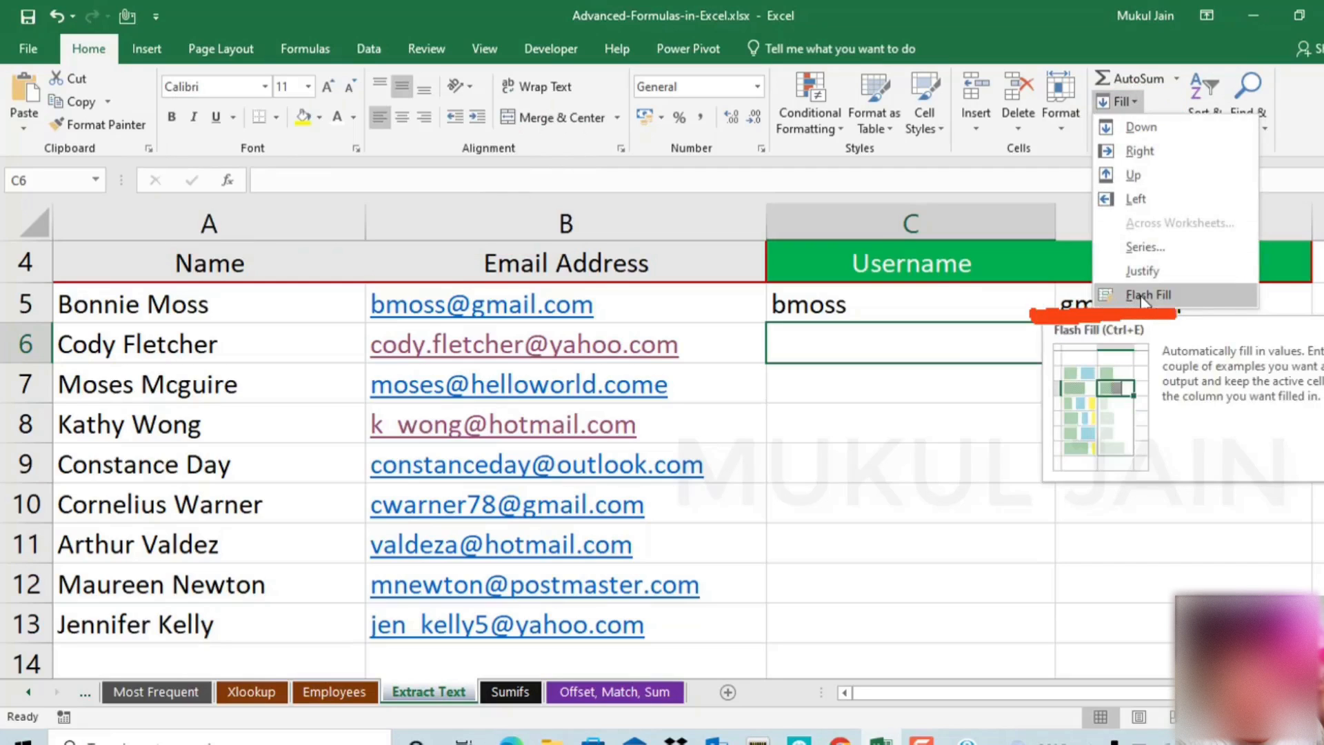
click(1075, 389)
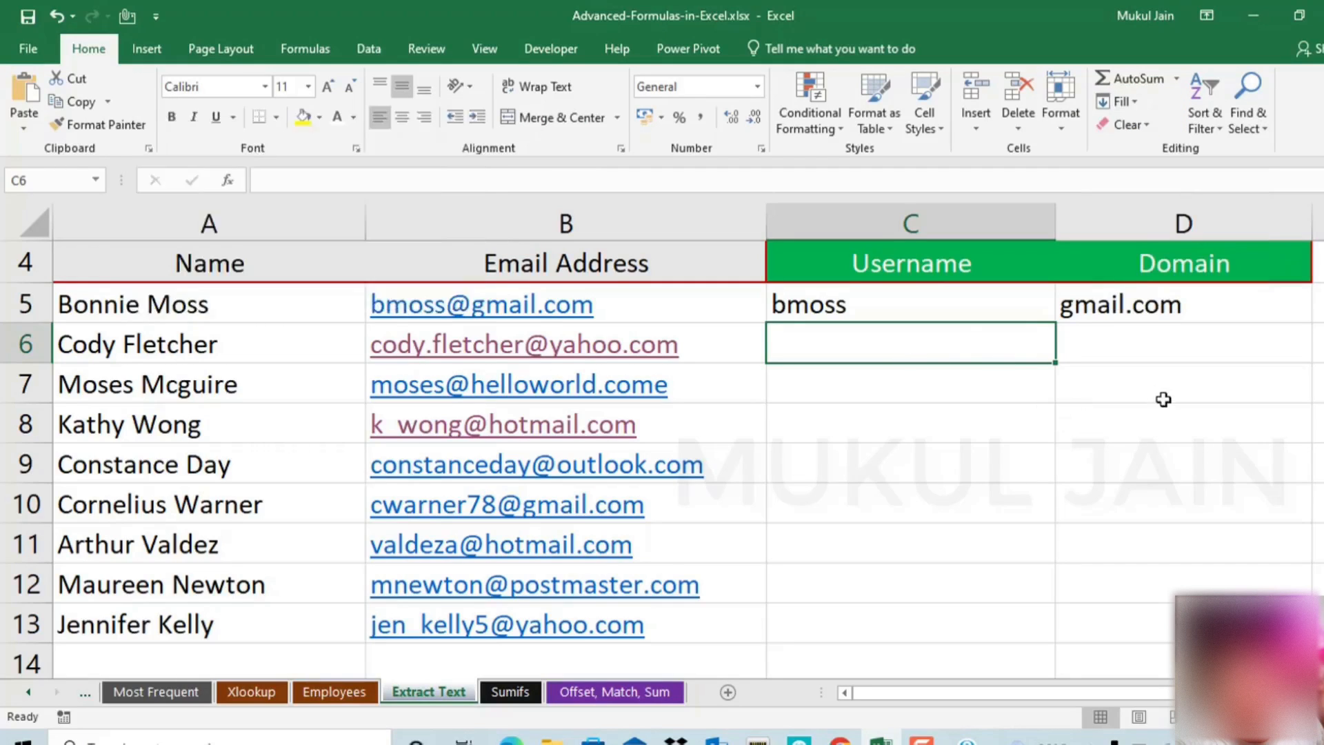
key(ctrl+e)
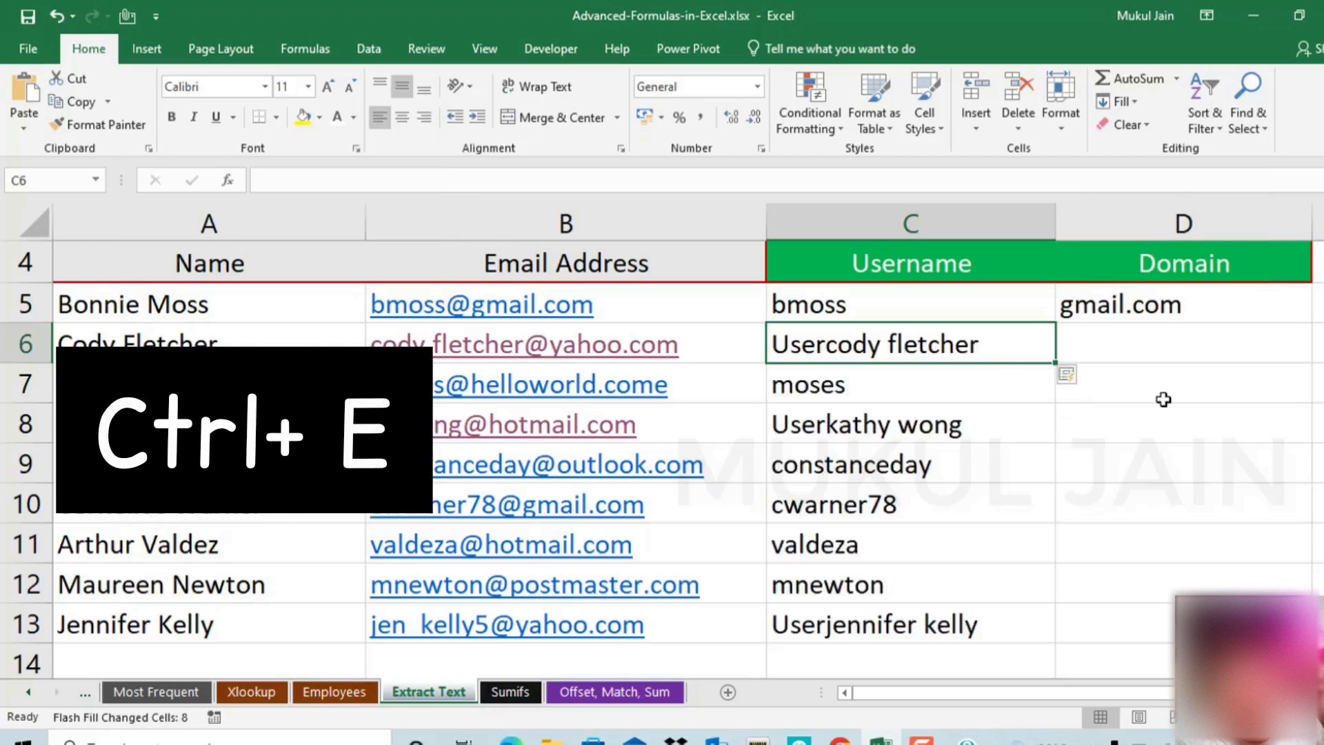
drag(949, 307, 931, 620)
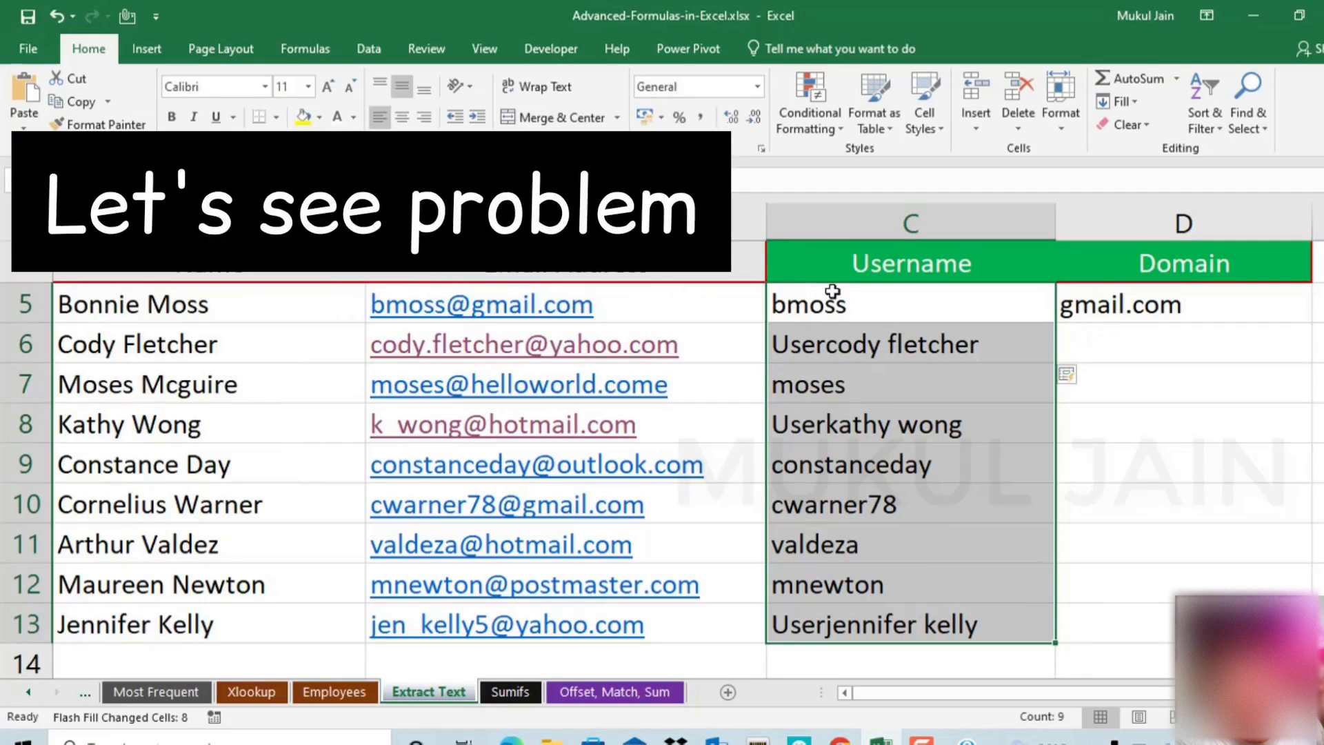
click(832, 410)
drag(656, 299, 644, 608)
drag(879, 360, 887, 615)
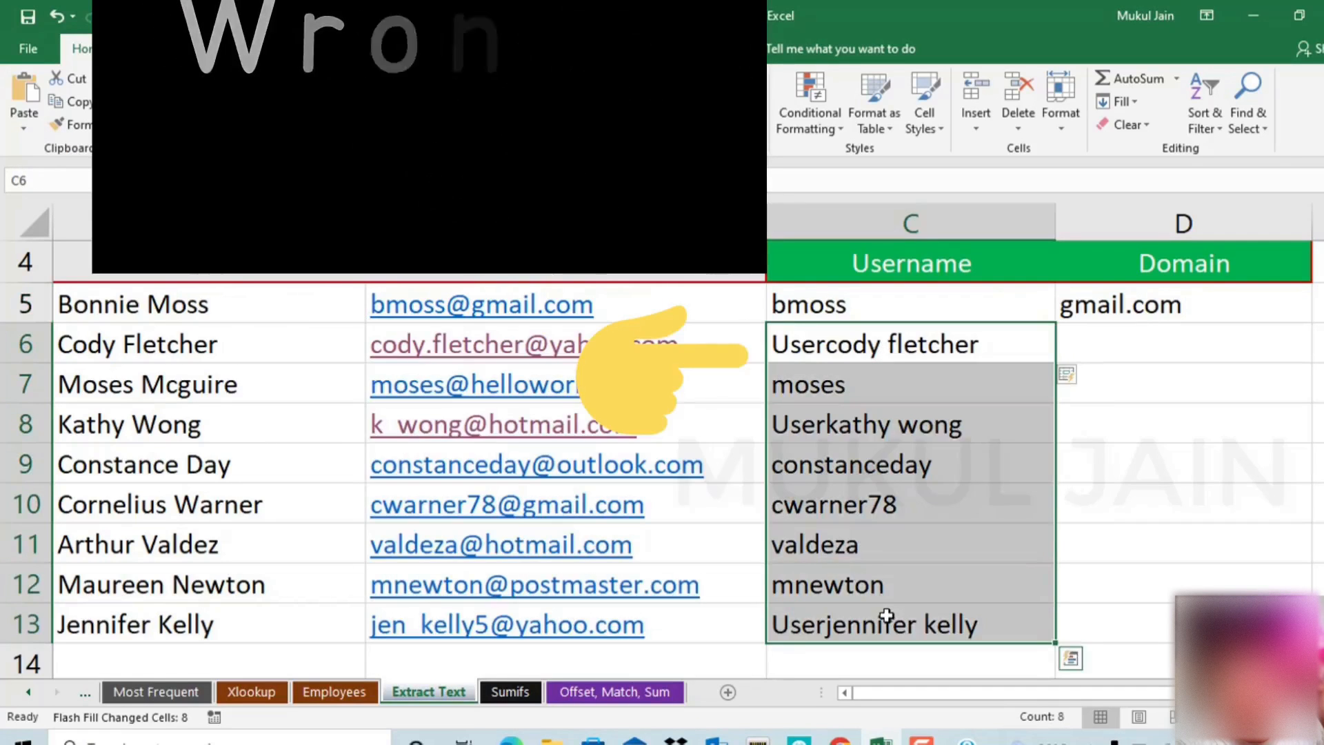
key(Delete)
key(Up)
key(Down)
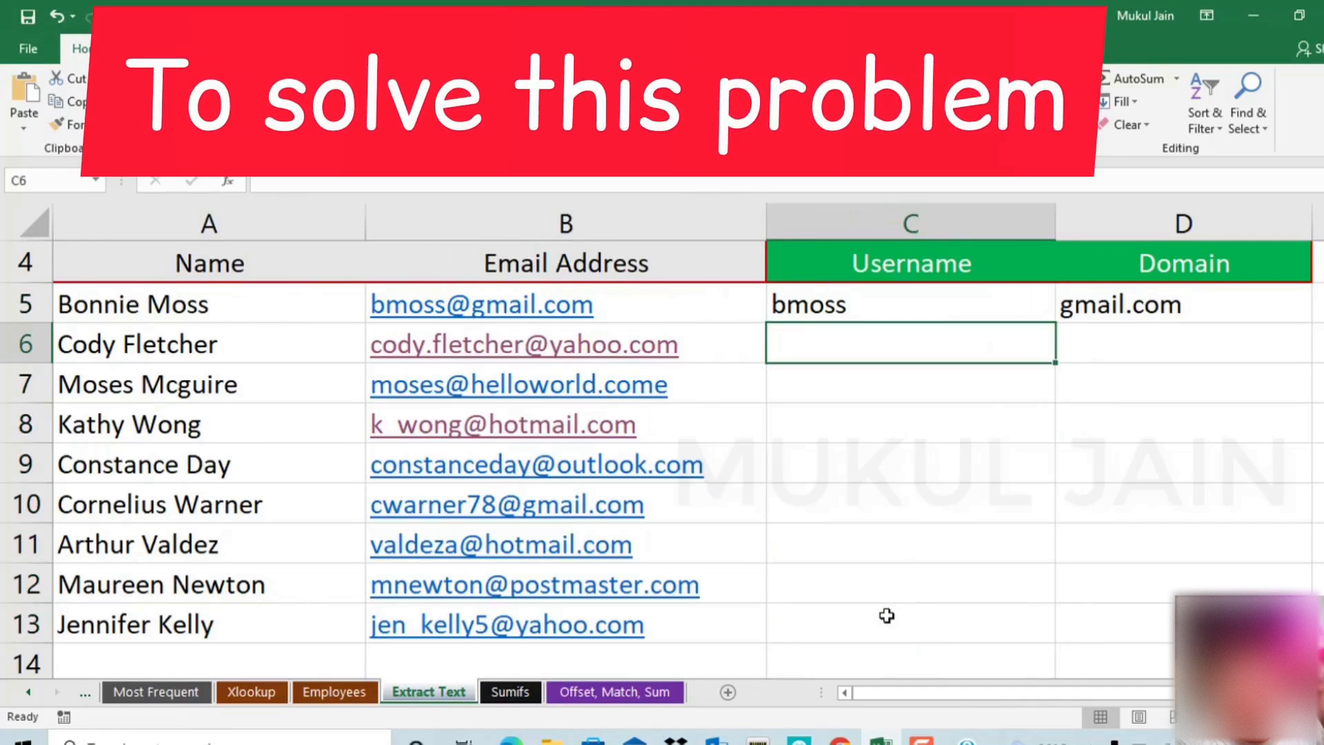
Paste the second email's username into C6 as an example, then Flash Fill and verify the remaining usernames
click(722, 337)
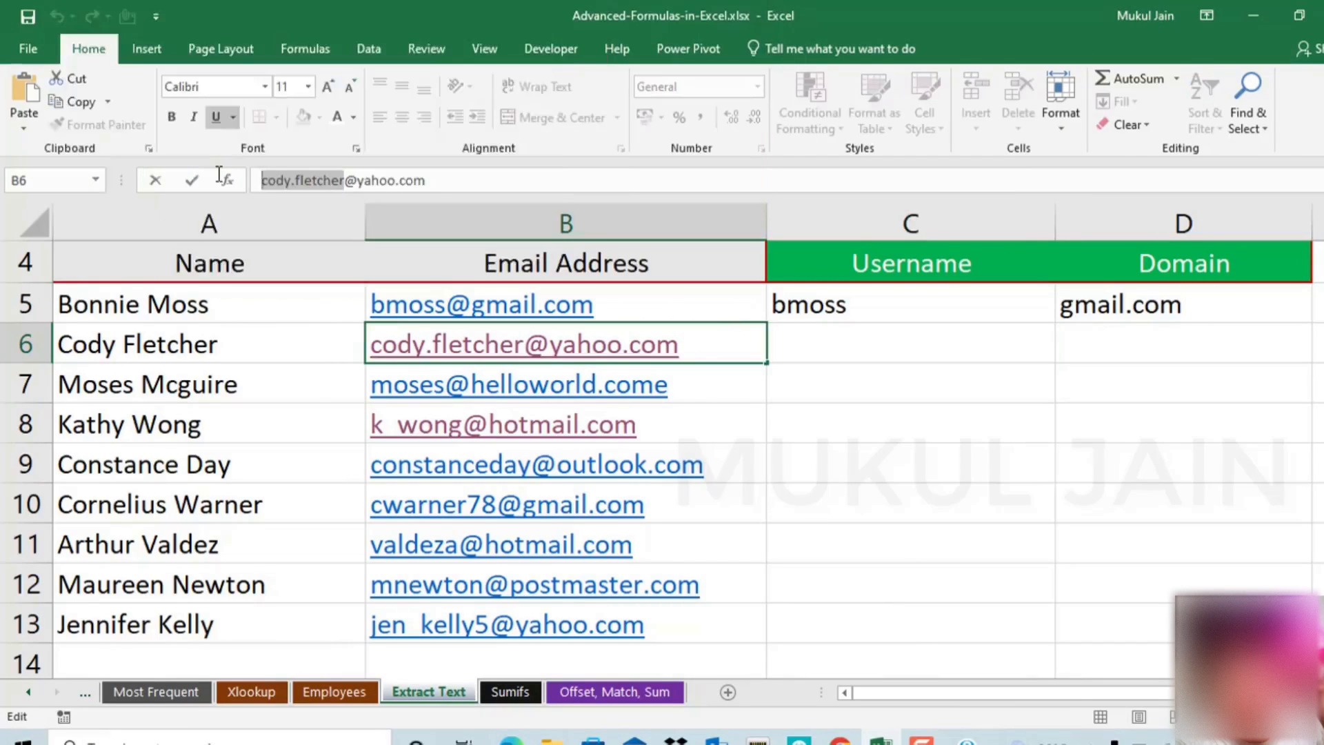
click(819, 331)
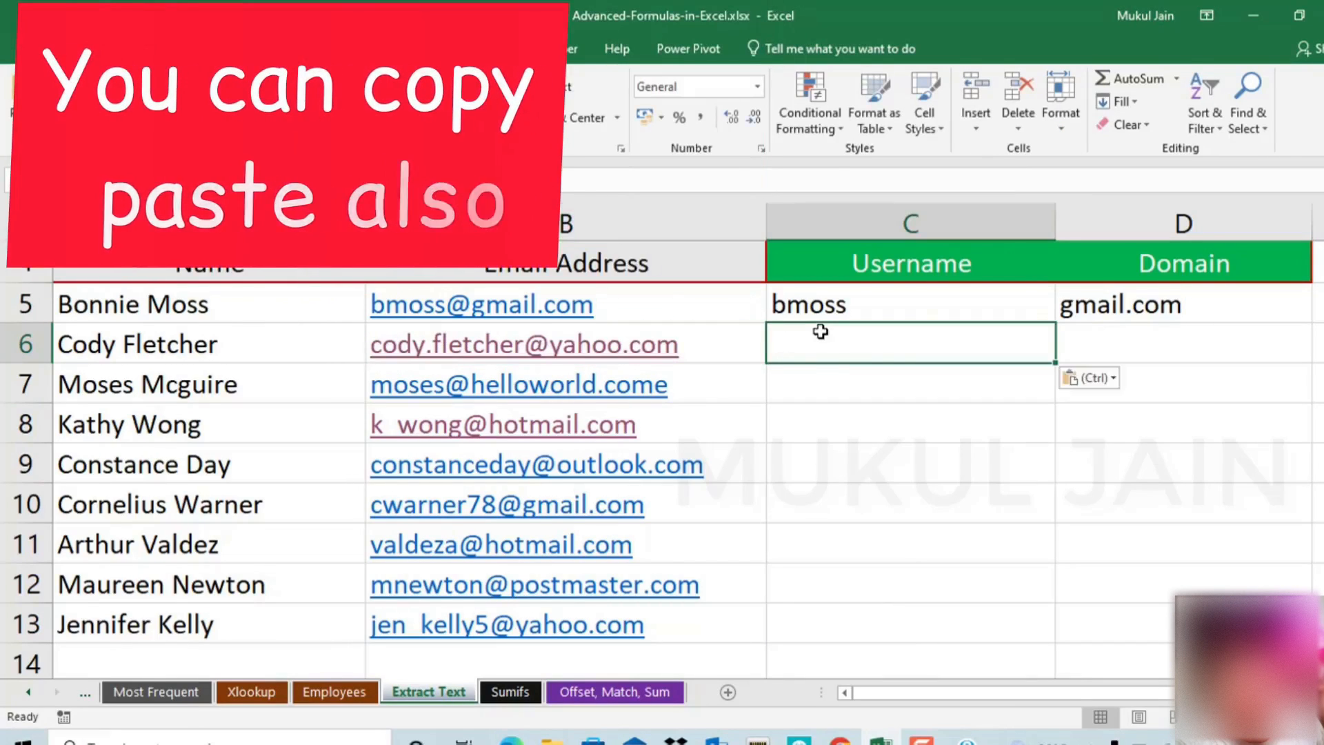
click(849, 388)
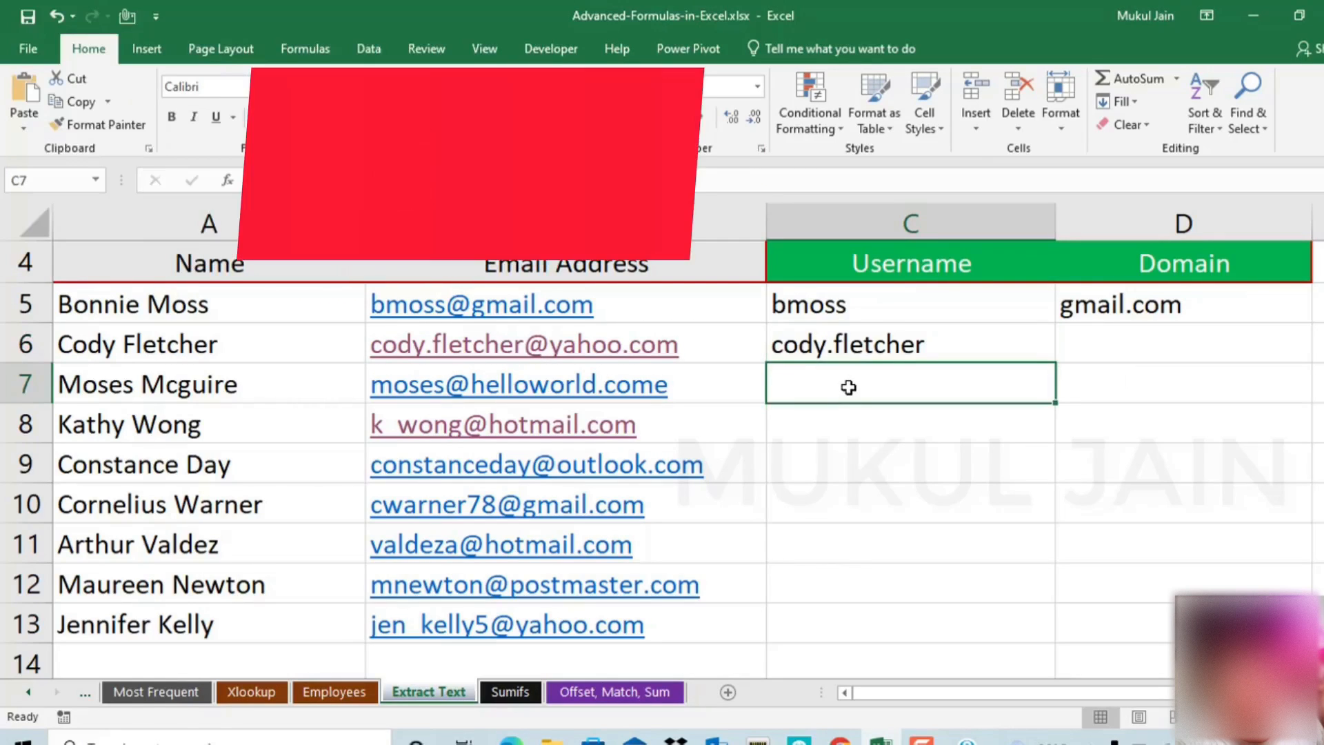
key(ctrl+e)
drag(885, 309, 848, 621)
drag(676, 305, 676, 624)
drag(910, 308, 975, 624)
click(1119, 351)
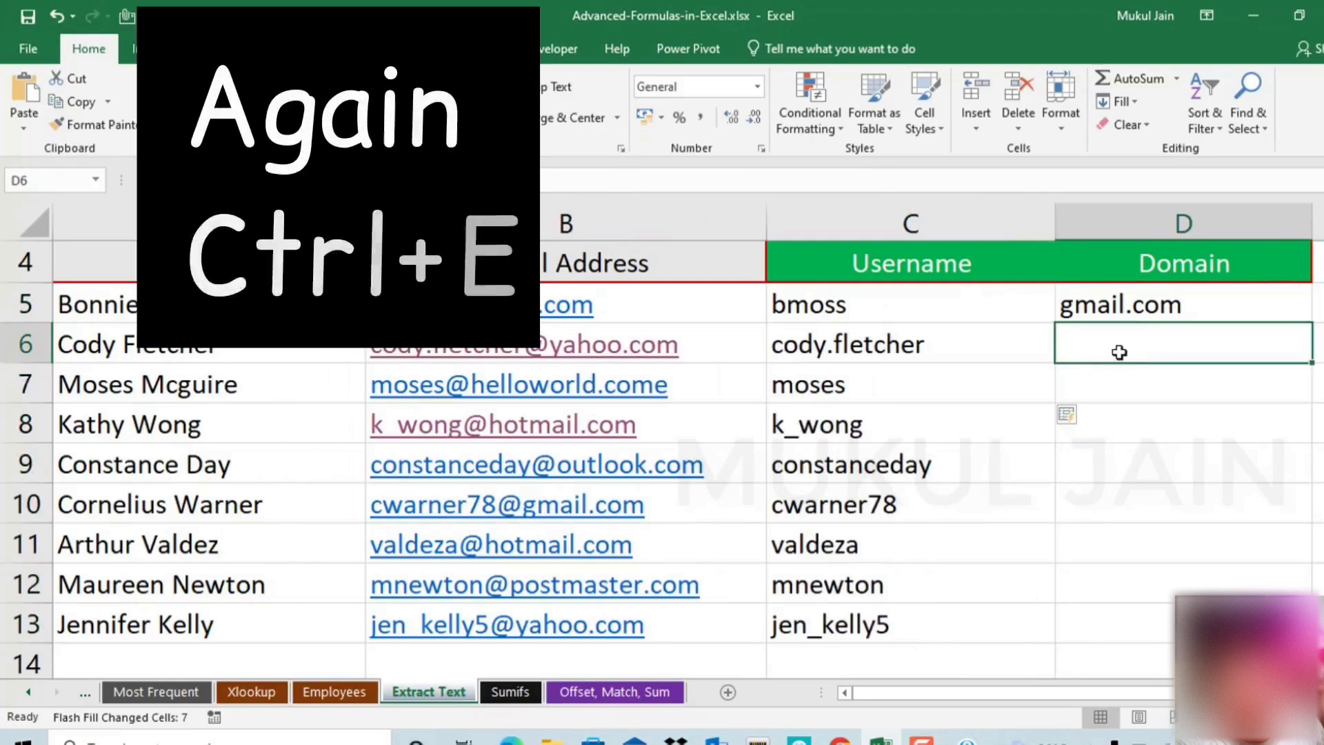
Try Flash Fill on the Domain column and delete the incorrect domain results
key(ctrl+e)
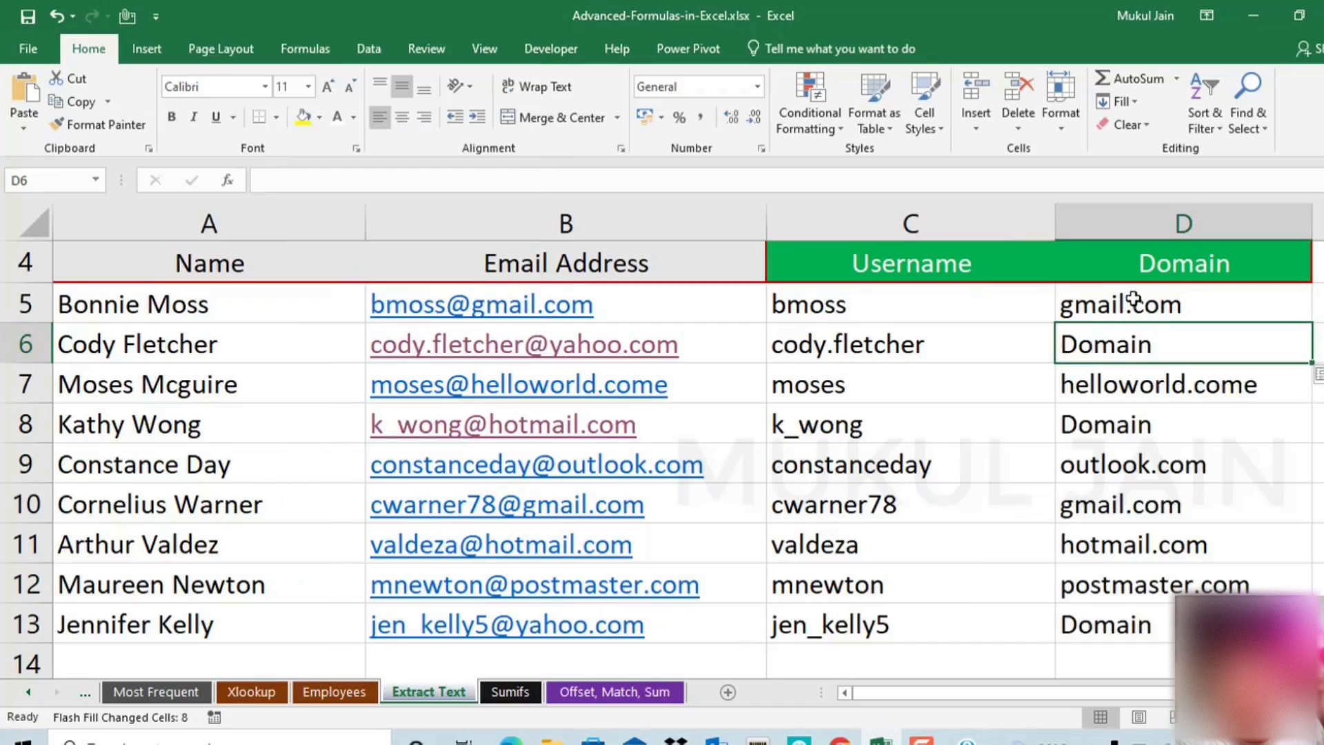
drag(1131, 304, 1142, 601)
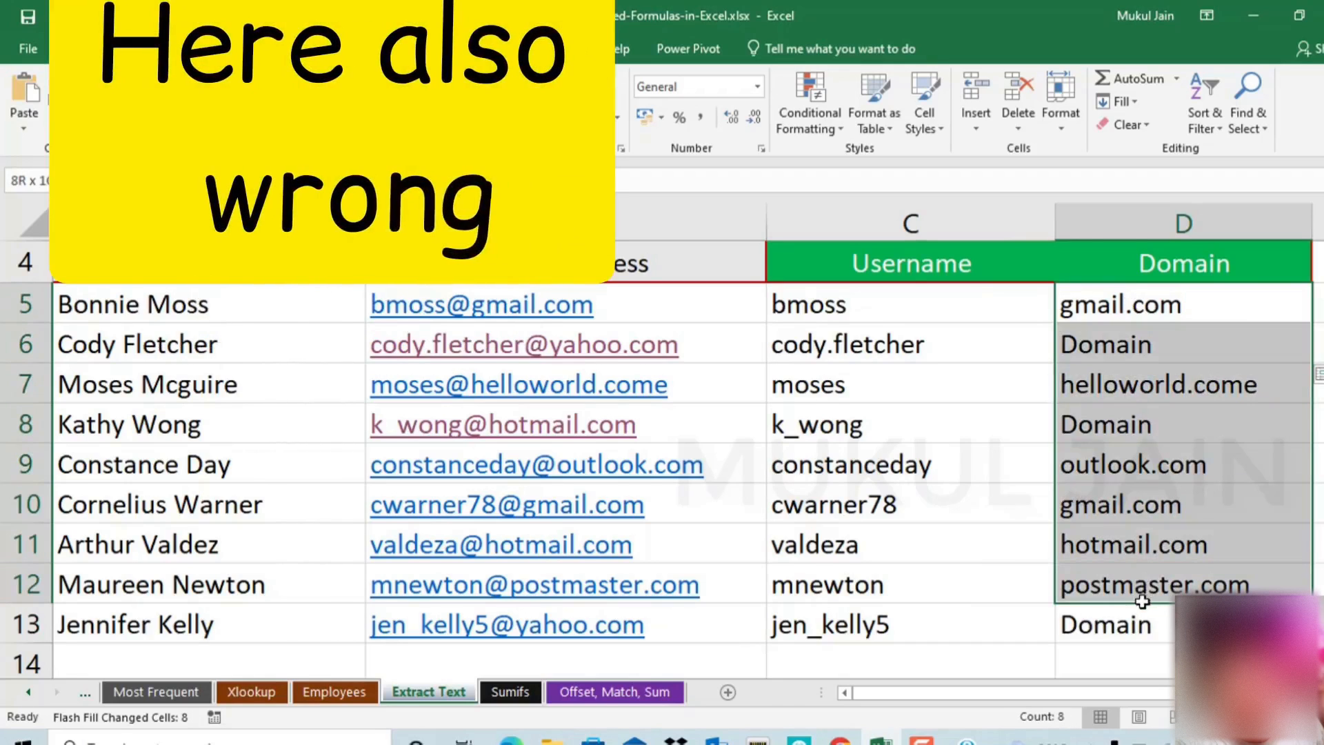
drag(1134, 345, 1148, 612)
key(Delete)
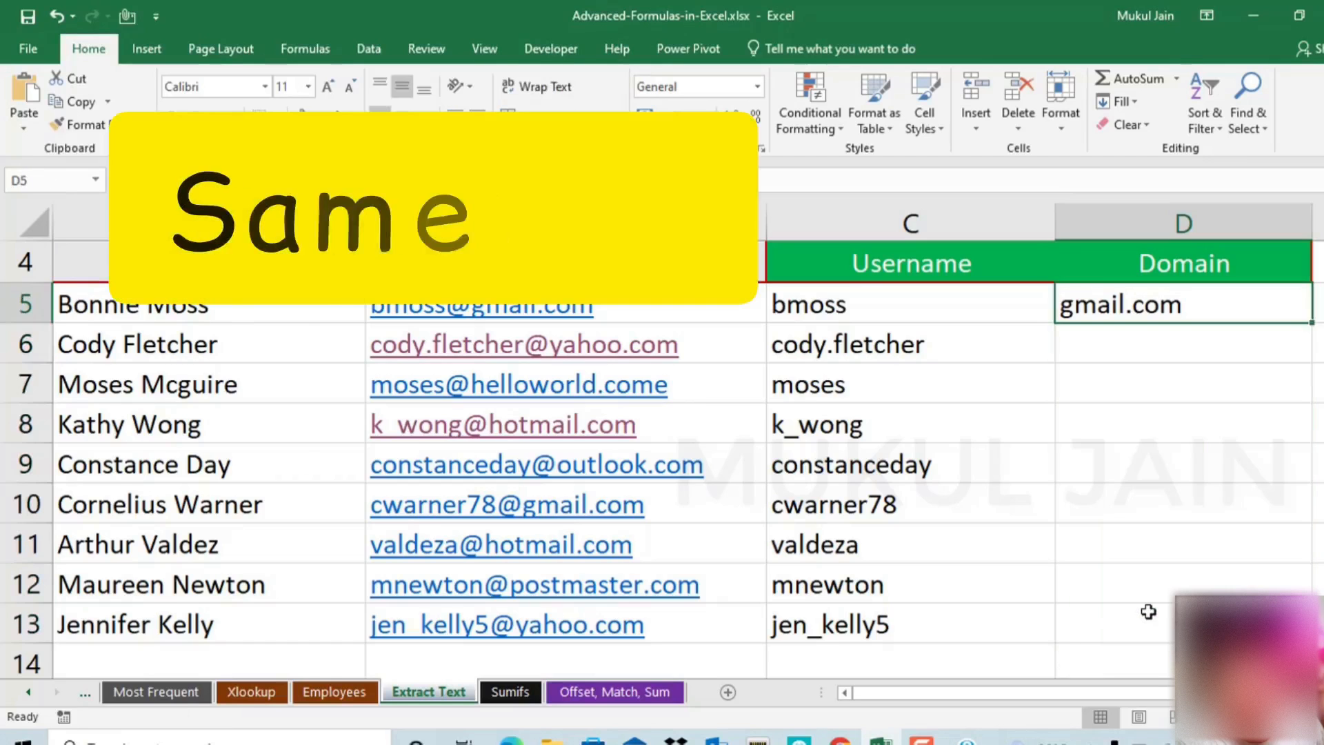
Enter yahoo.com in D6 as a second example and Flash Fill the remaining domains
text(yahoo.com)
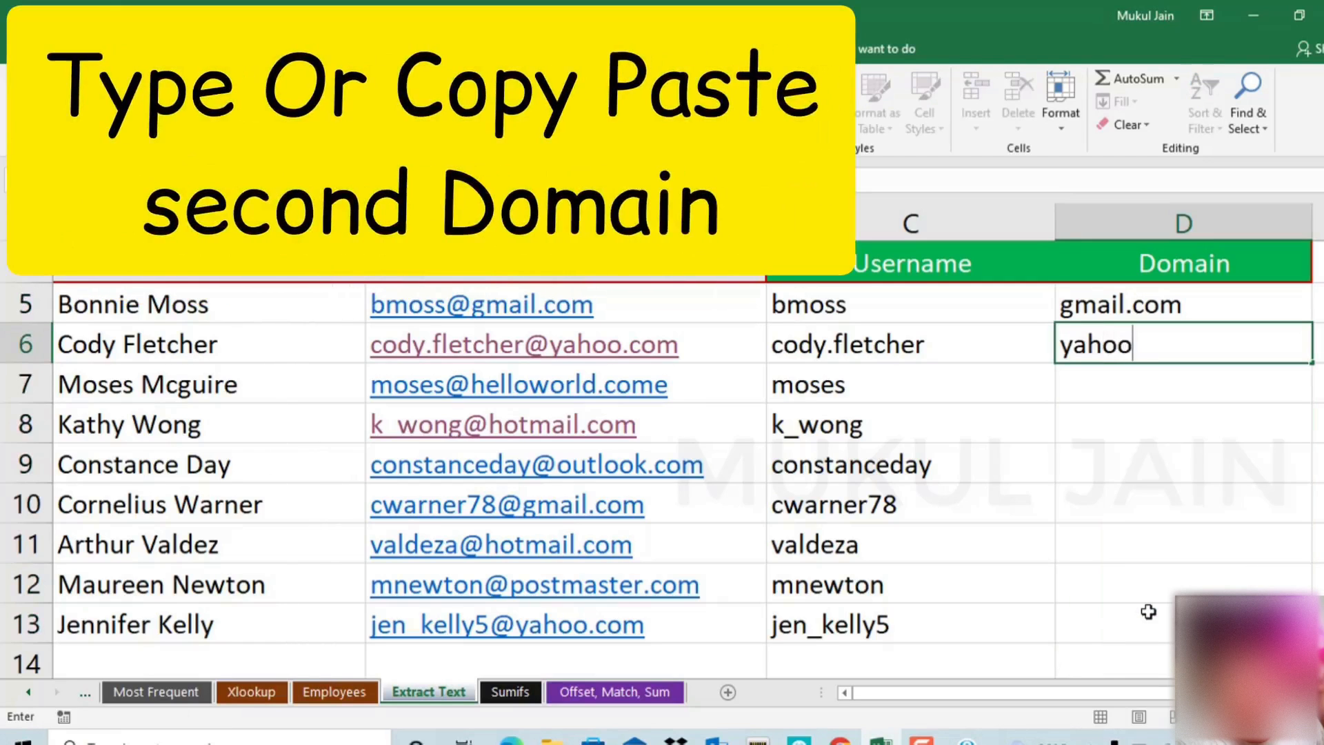
key(Return)
key(ctrl+e)
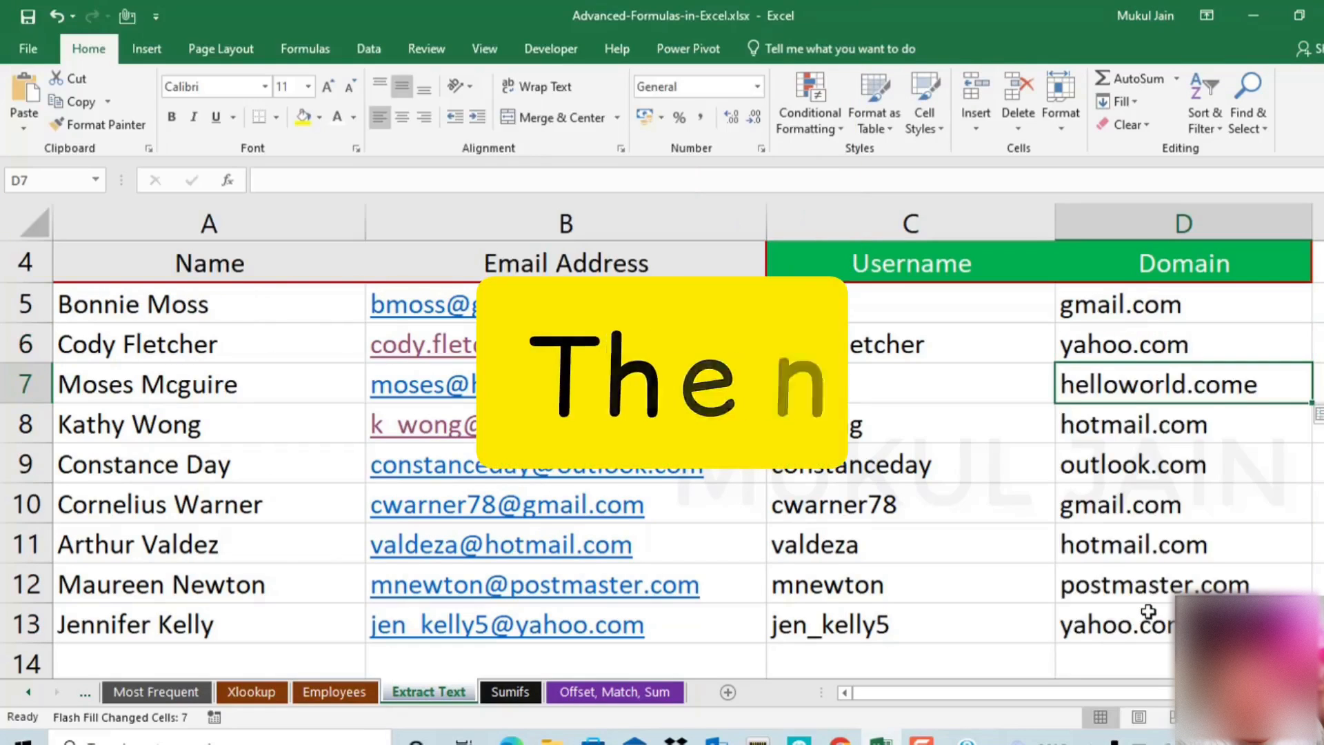
drag(1166, 310, 1143, 608)
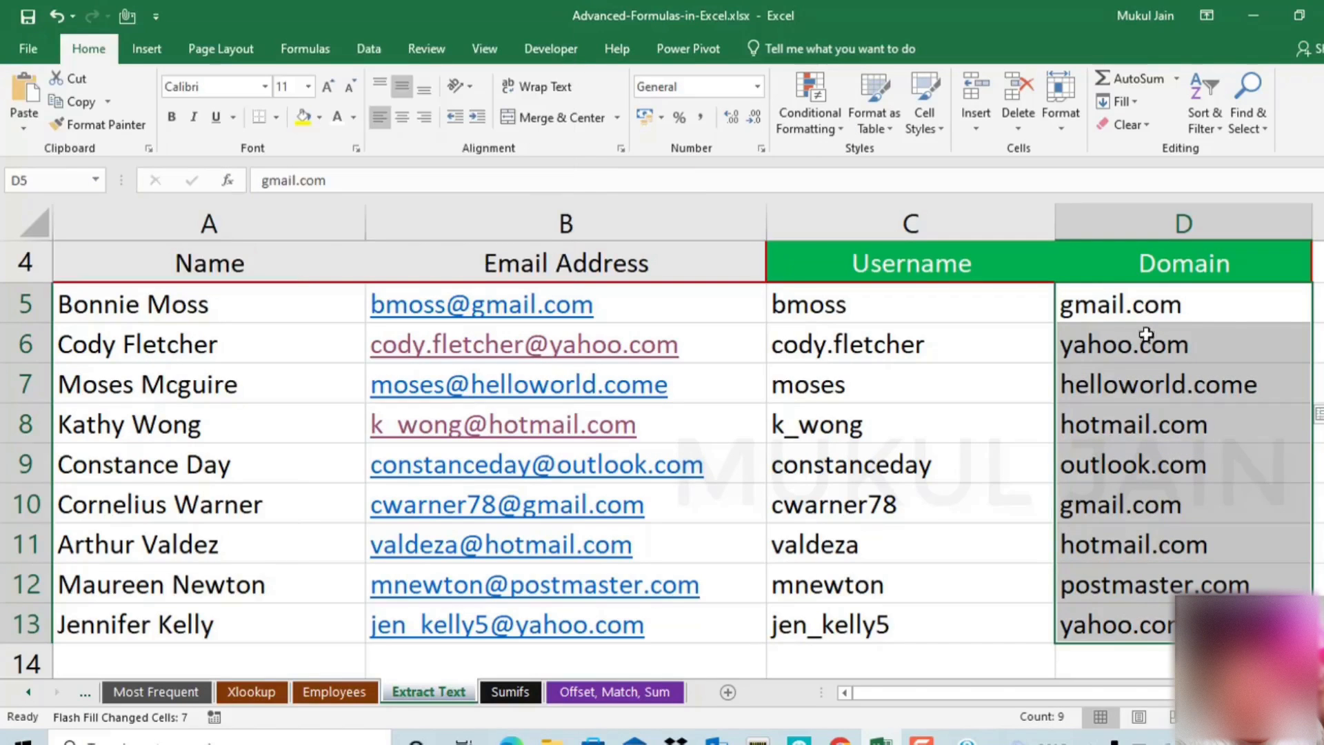
click(1149, 322)
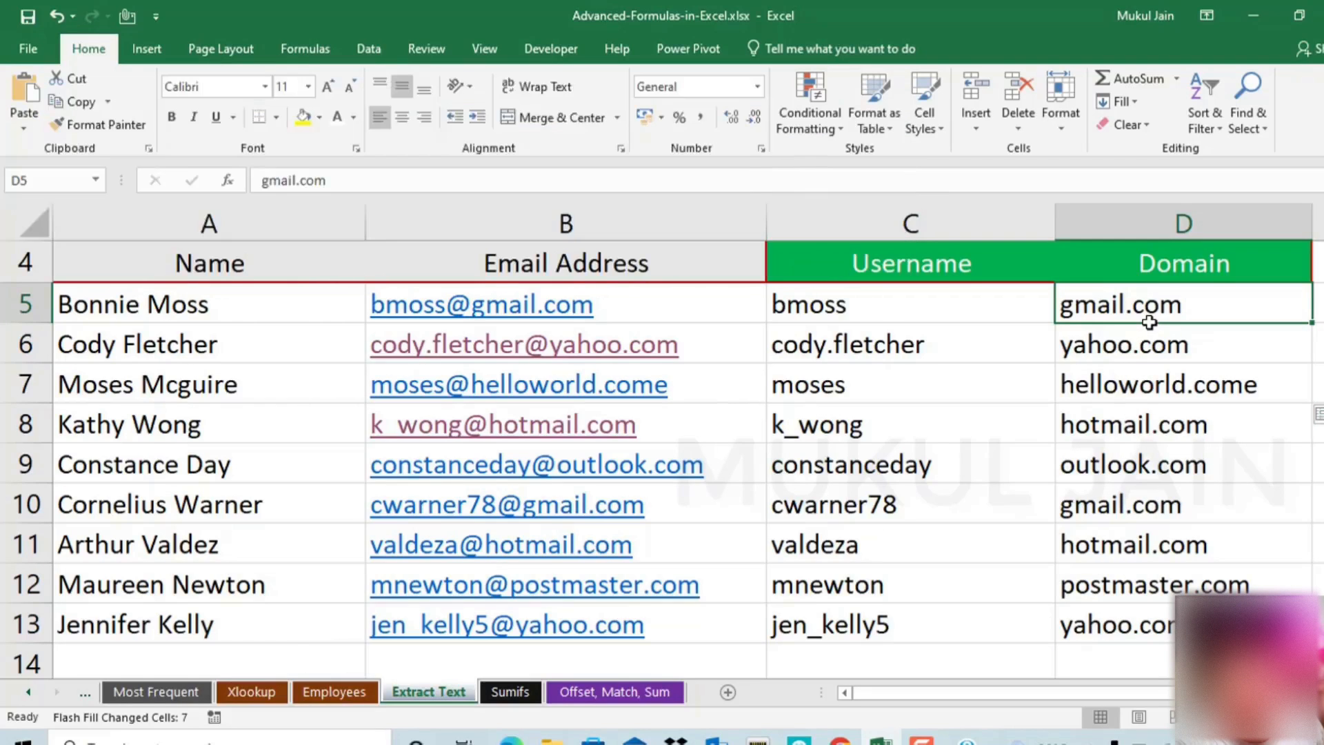
click(972, 346)
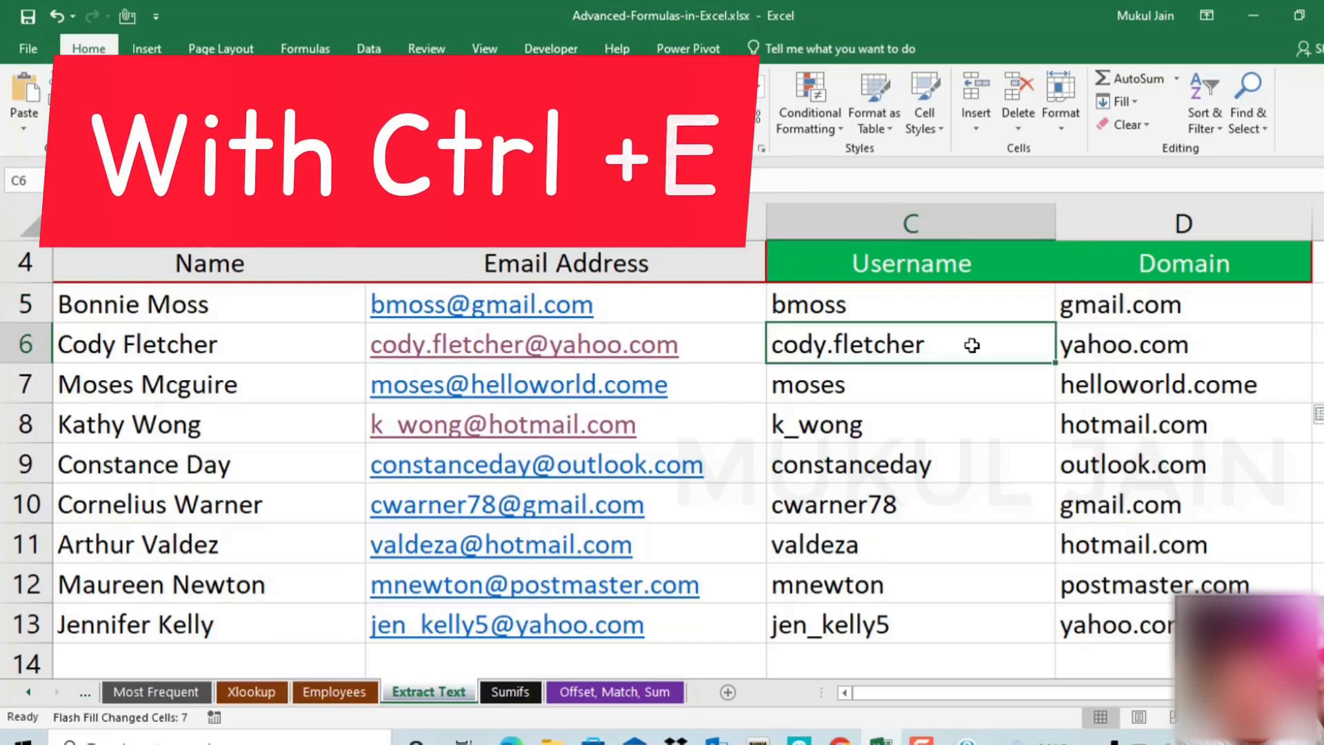